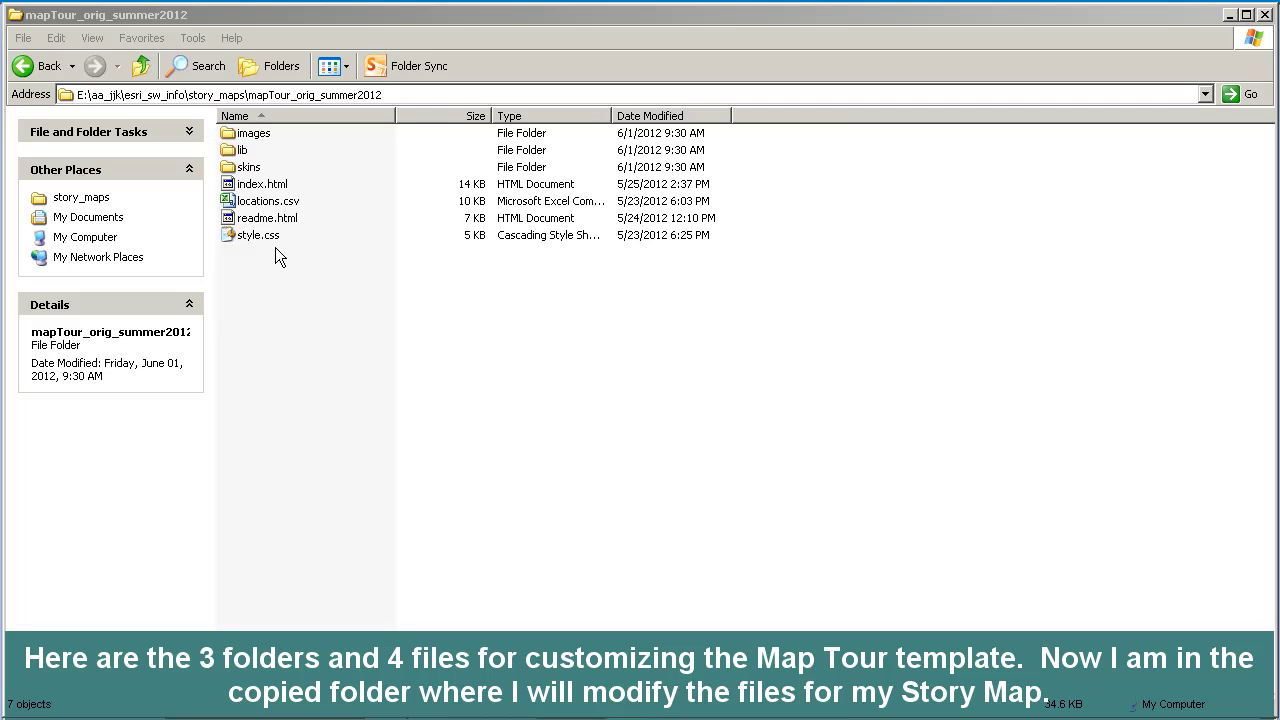
- Open the Map Tour template's index.html in WordPad using Open With
left_click(262, 184)
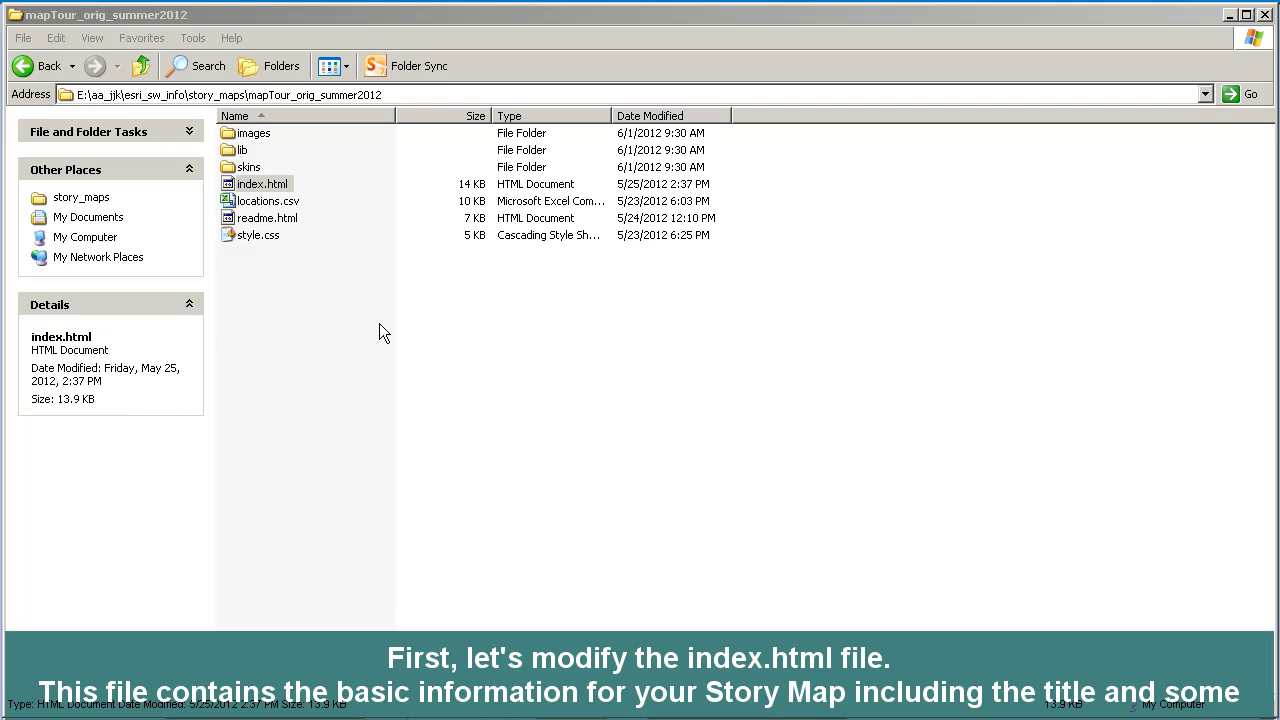
right_click(264, 188)
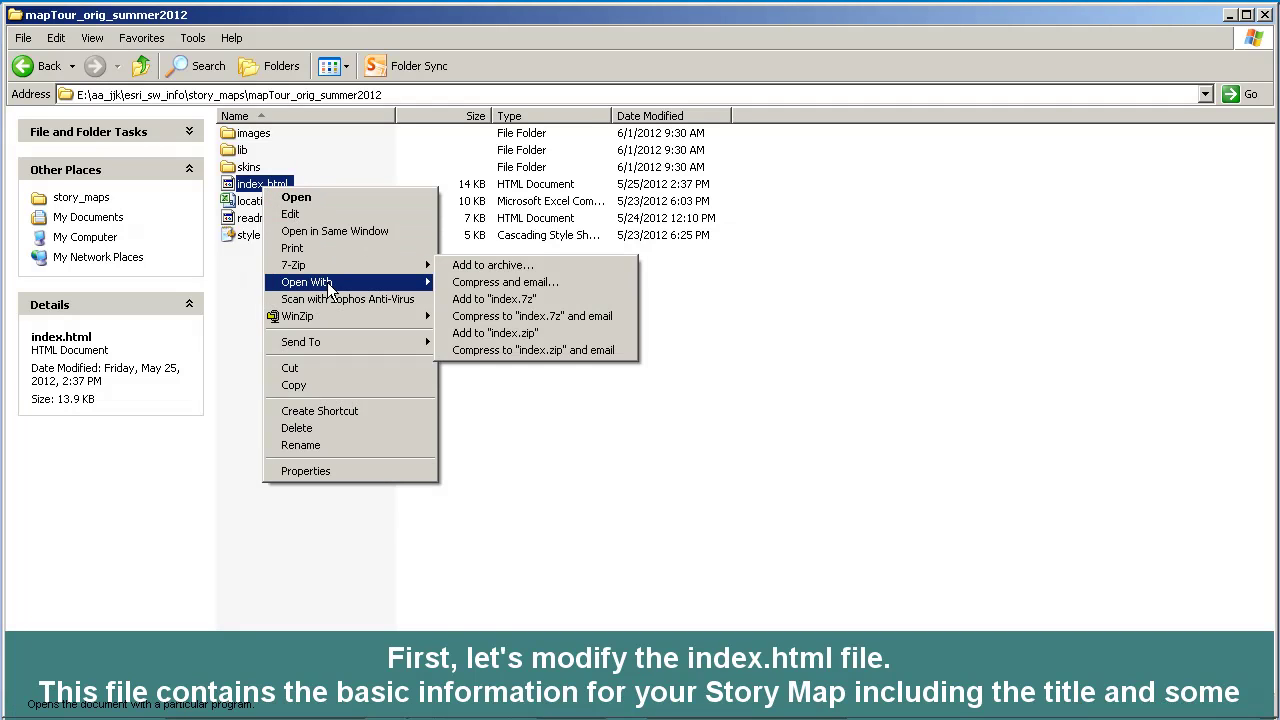
mouse_move(330, 283)
left_click(509, 321)
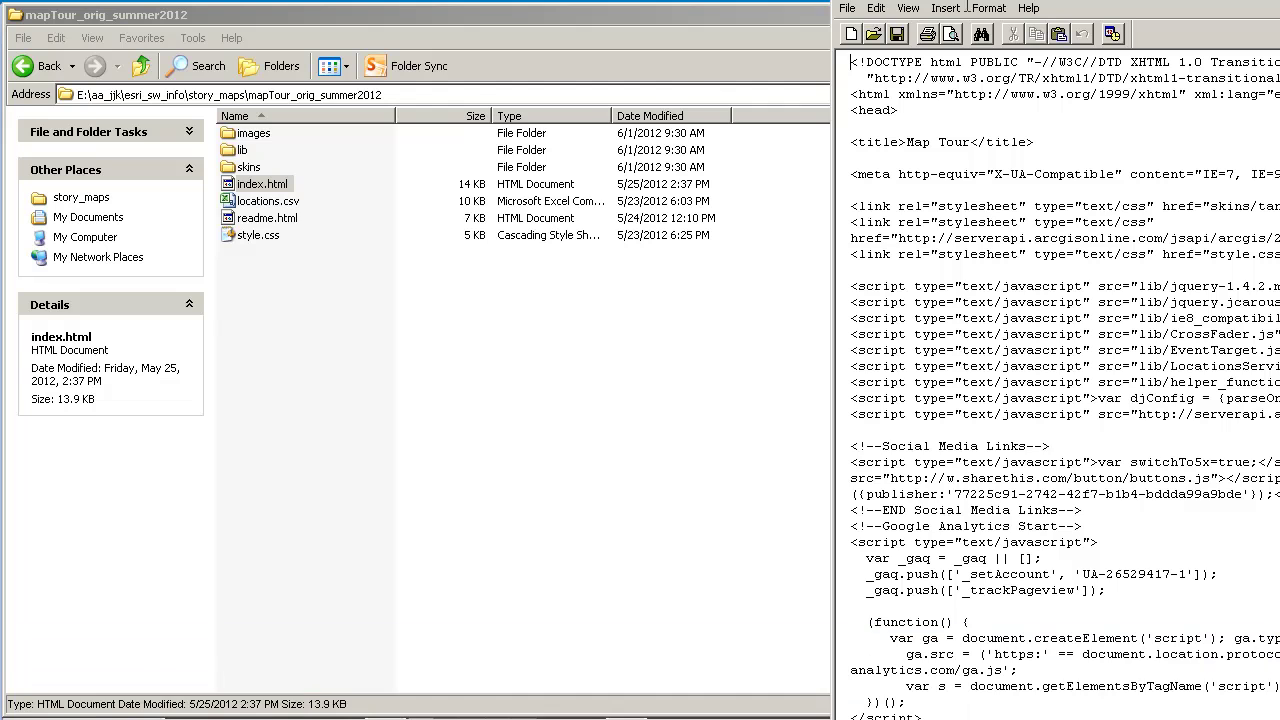
- Move the WordPad window left and scroll down to the config section with TITLE 'A Walk on the High Line'
left_click_drag(1279, 1, 540, 14)
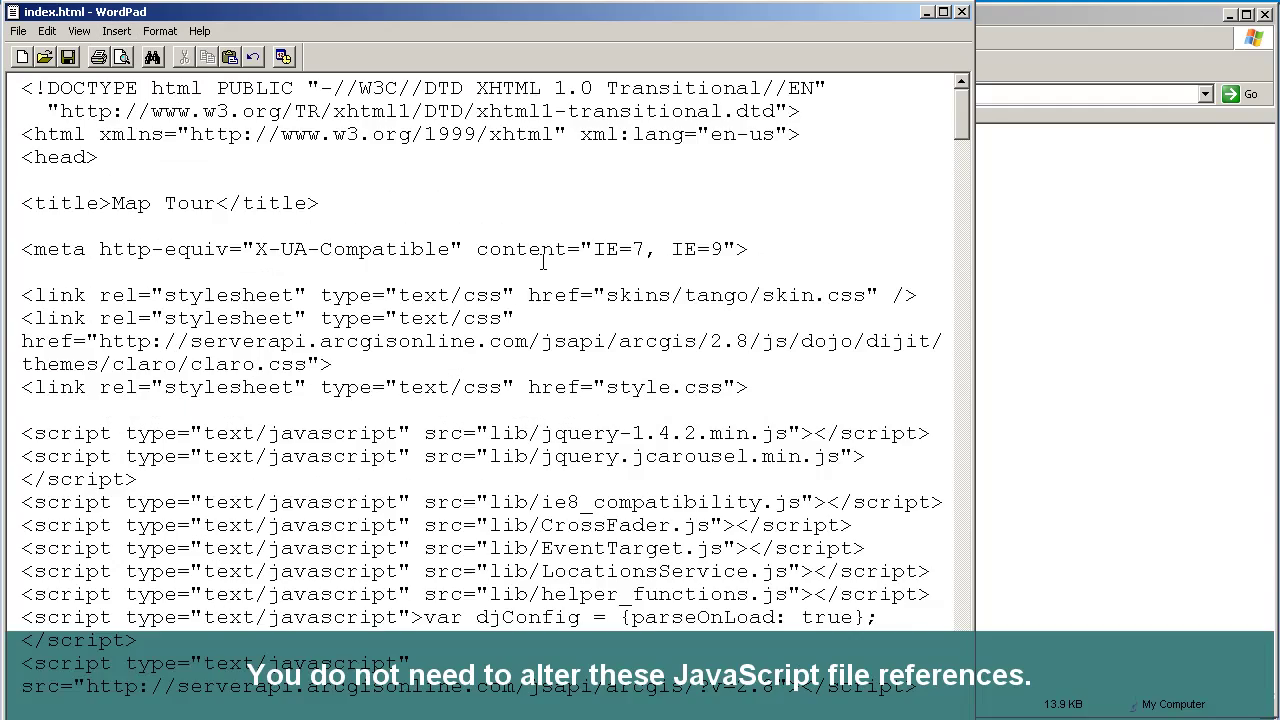
scroll(543, 245, "down", 3)
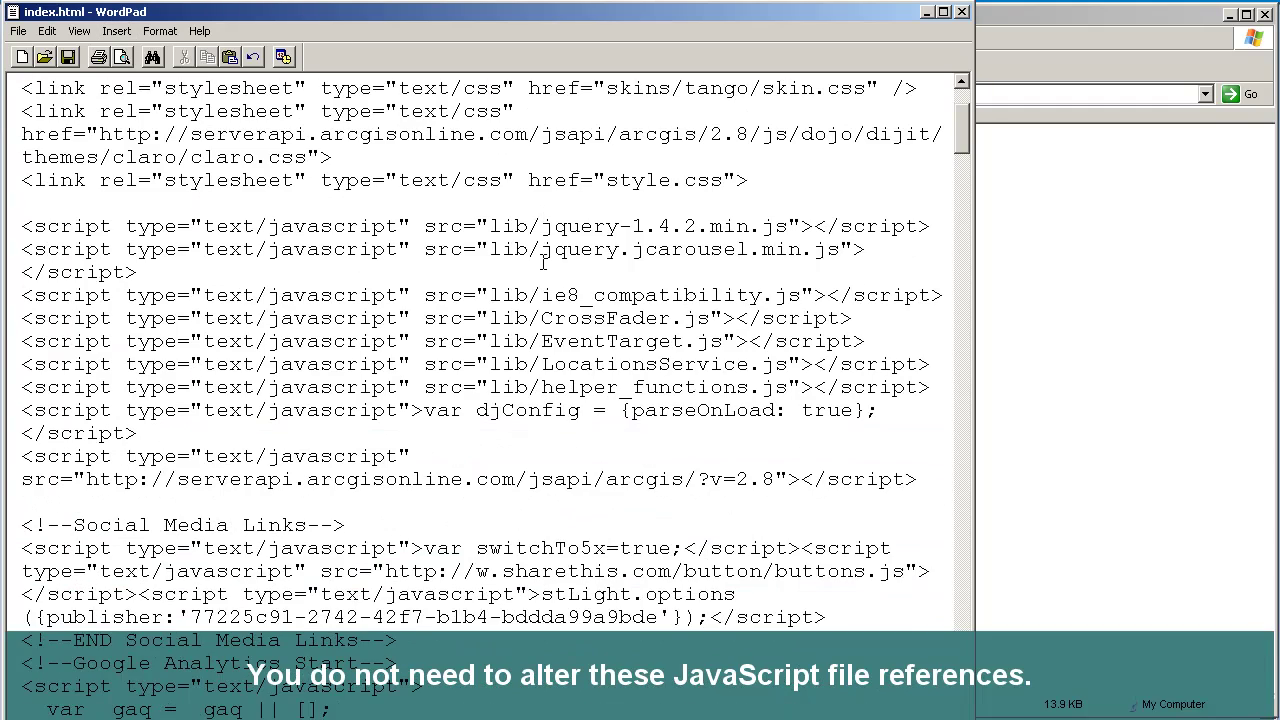
scroll(543, 262, "down", 2)
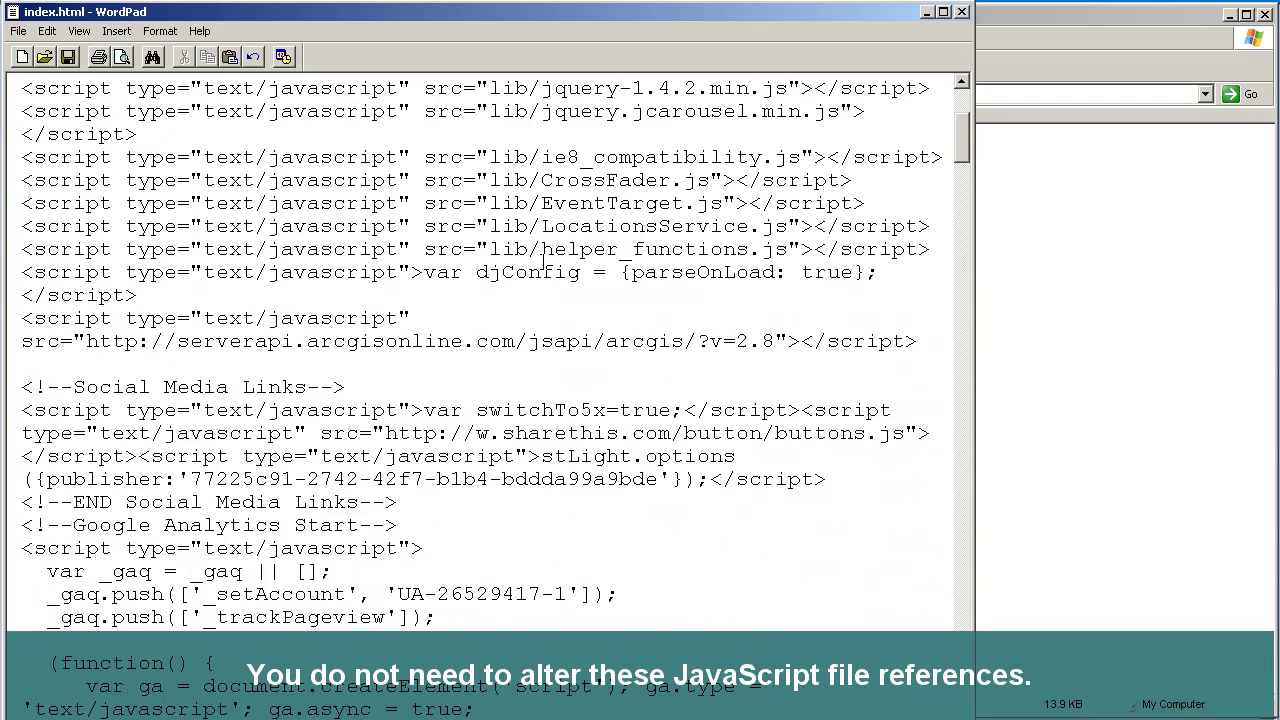
scroll(543, 260, "down", 2)
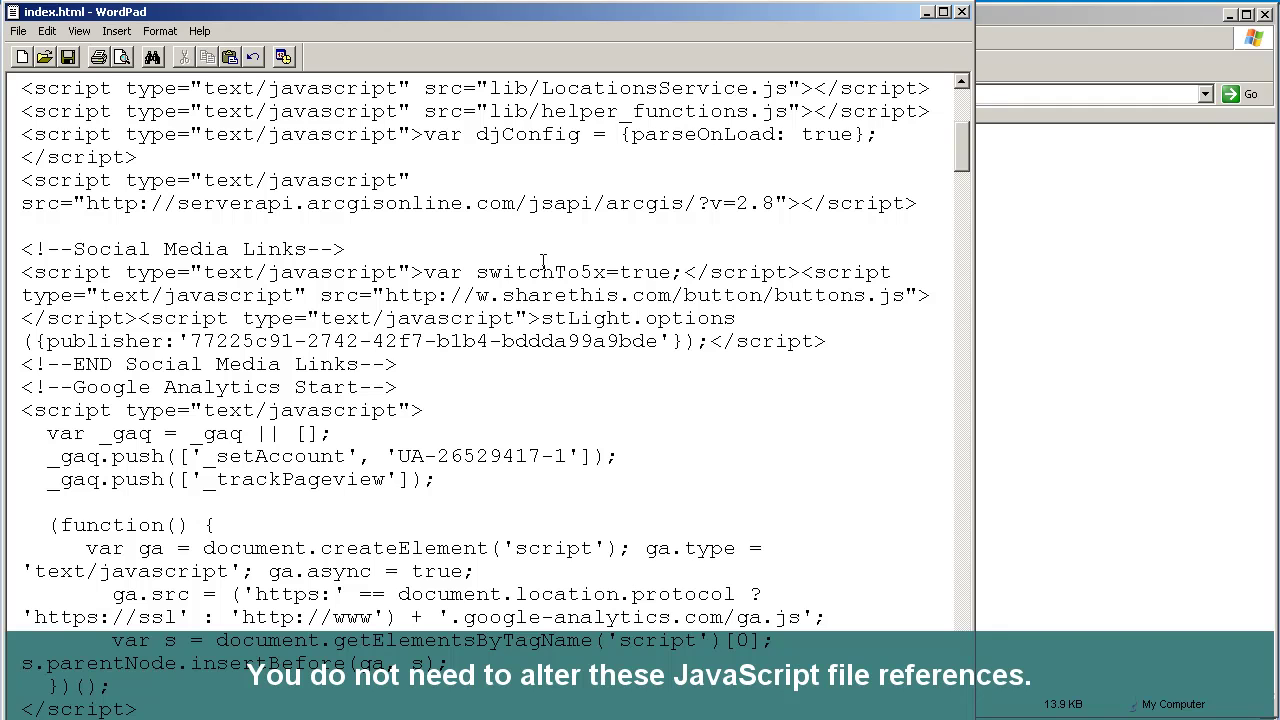
scroll(543, 262, "down", 11)
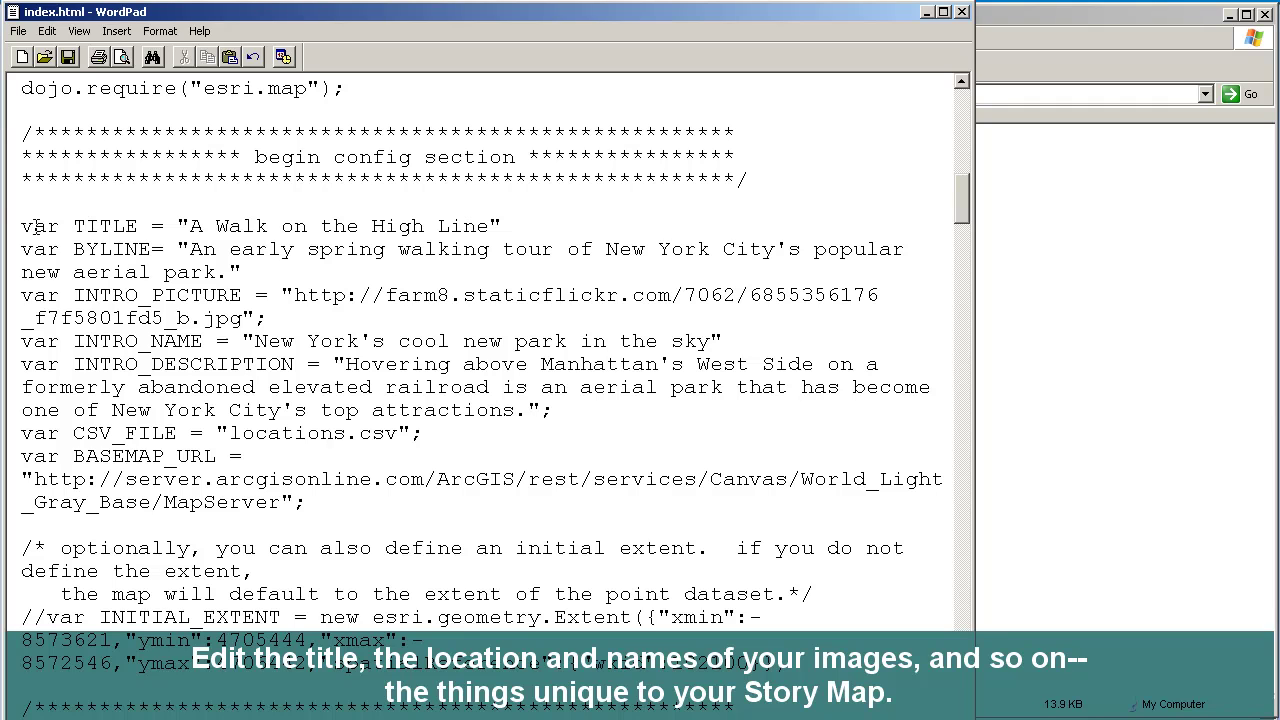
- Highlight the original var TITLE line in index.html's config section
left_click_drag(22, 222, 510, 226)
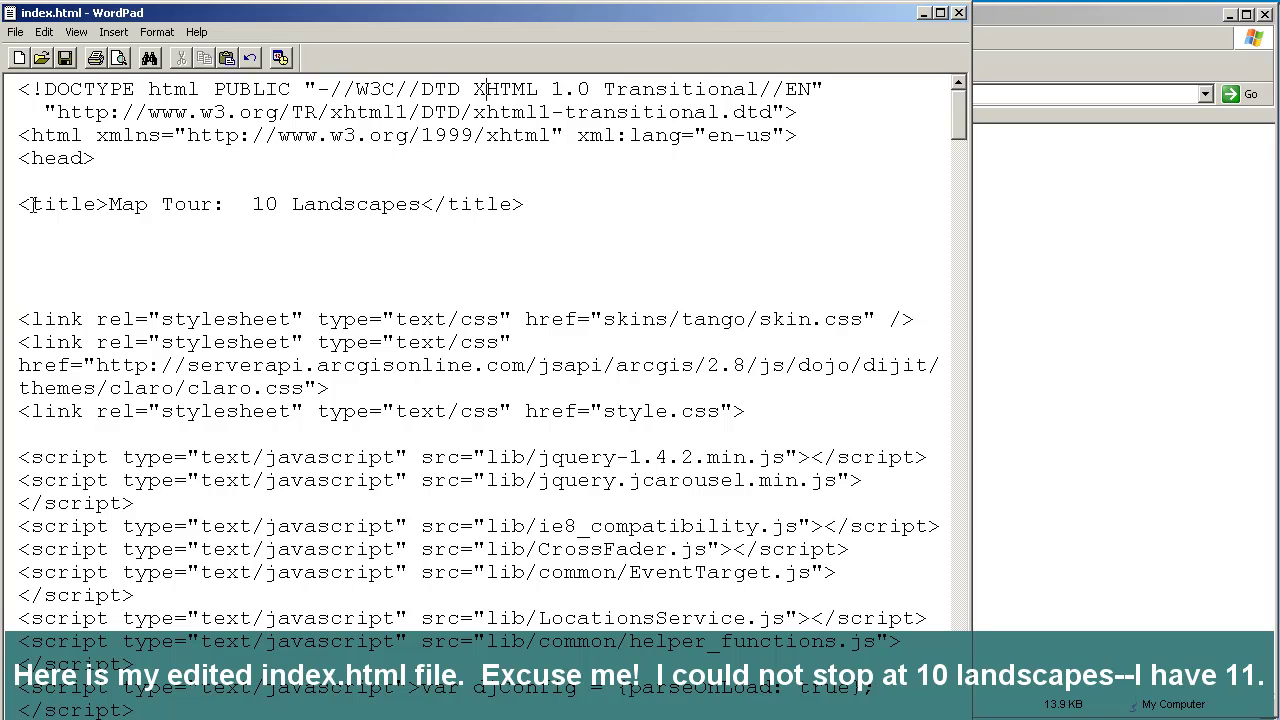
left_click_drag(32, 204, 512, 206)
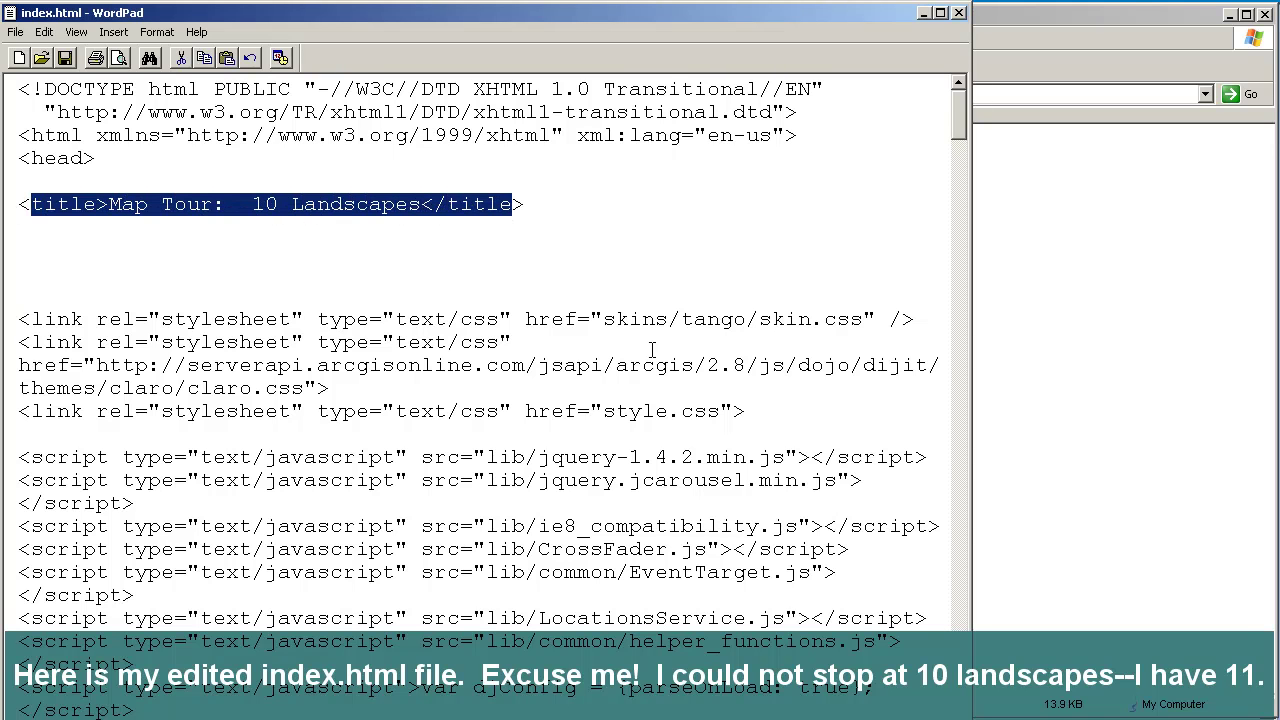
scroll(514, 500, "down", 6)
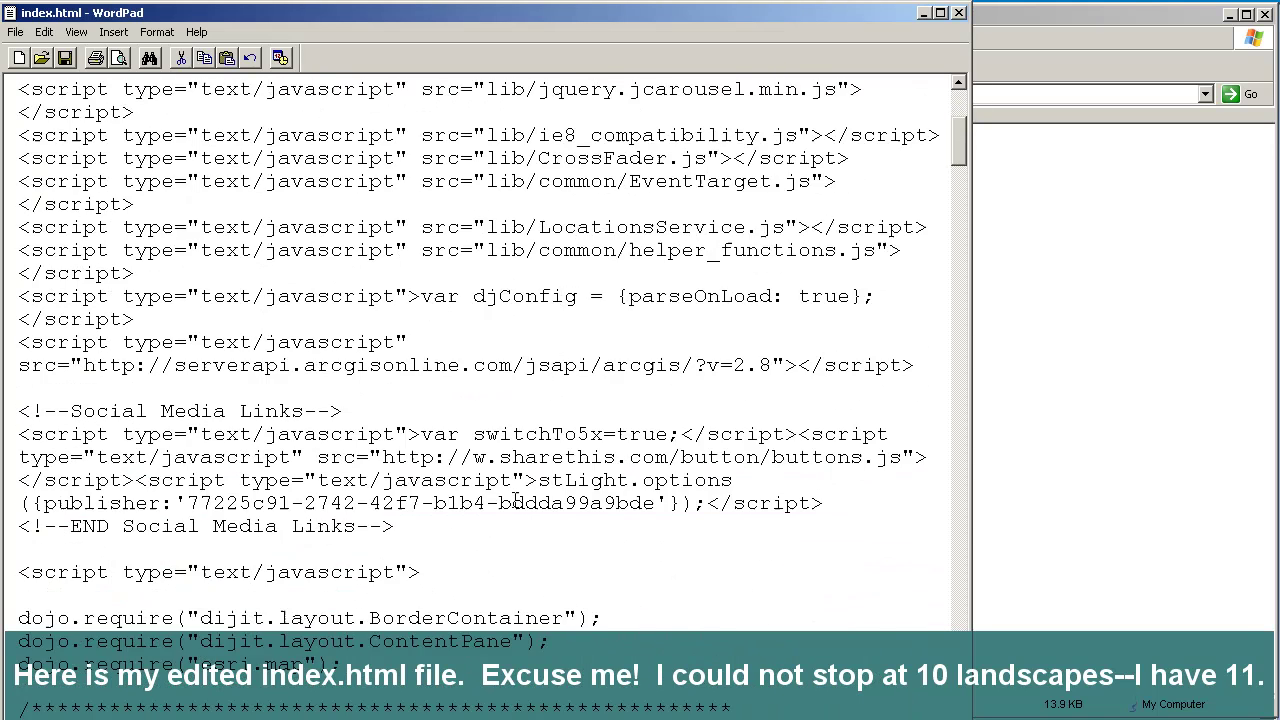
scroll(514, 500, "down", 1)
scroll(440, 340, "down", 3)
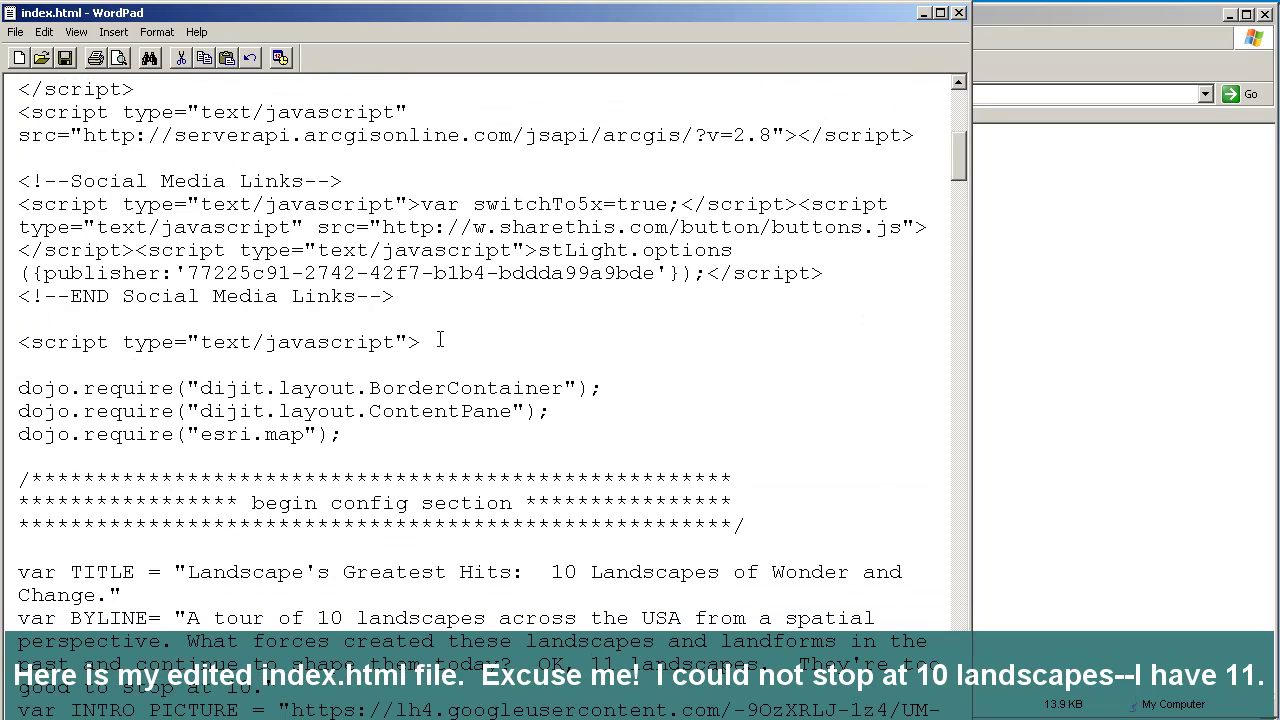
scroll(440, 340, "down", 7)
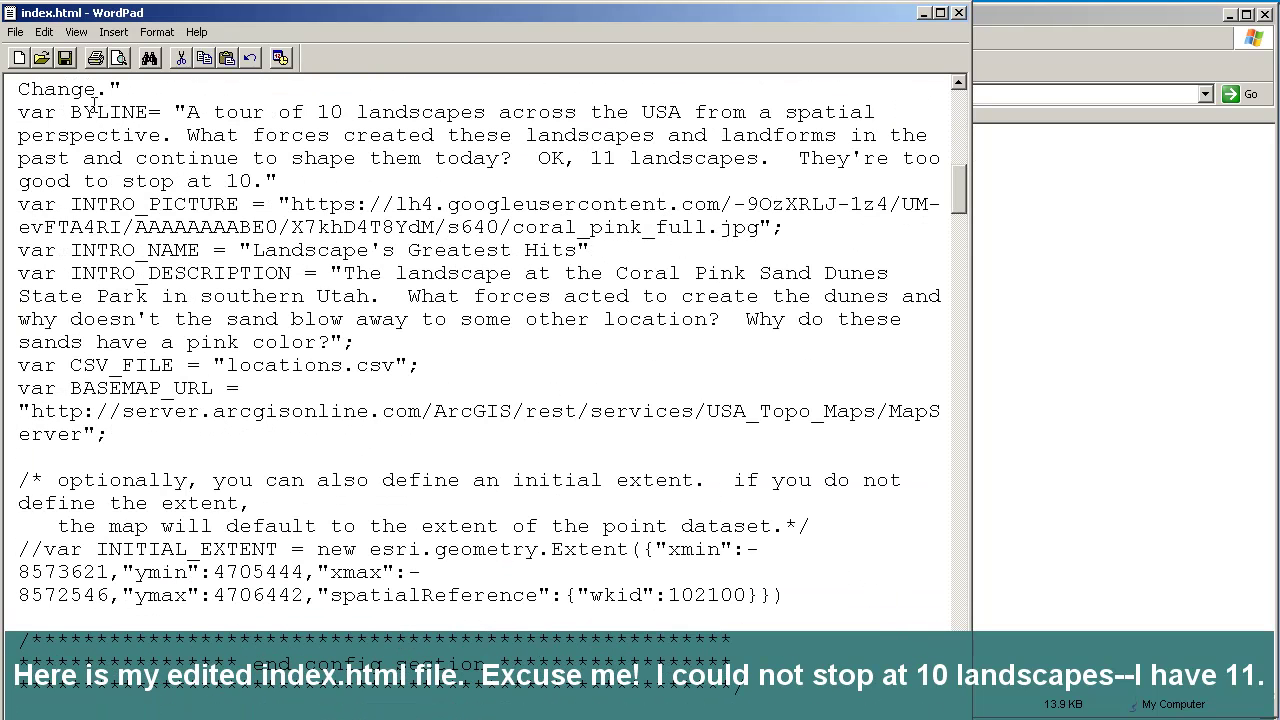
left_click_drag(18, 112, 486, 187)
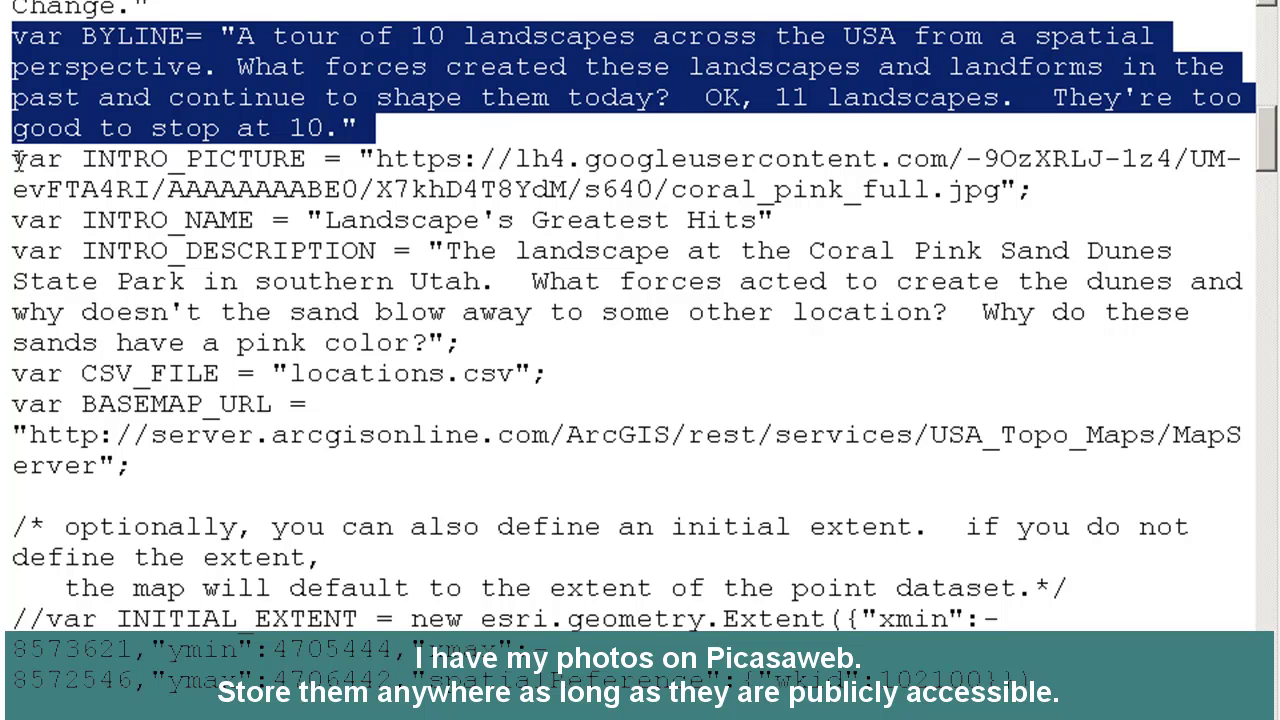
- Highlight INTRO_PICTURE, INTRO_NAME, INTRO_DESCRIPTION, the locations.csv name and the USA_Topo_Maps BASEMAP_URL in turn
left_click(424, 162)
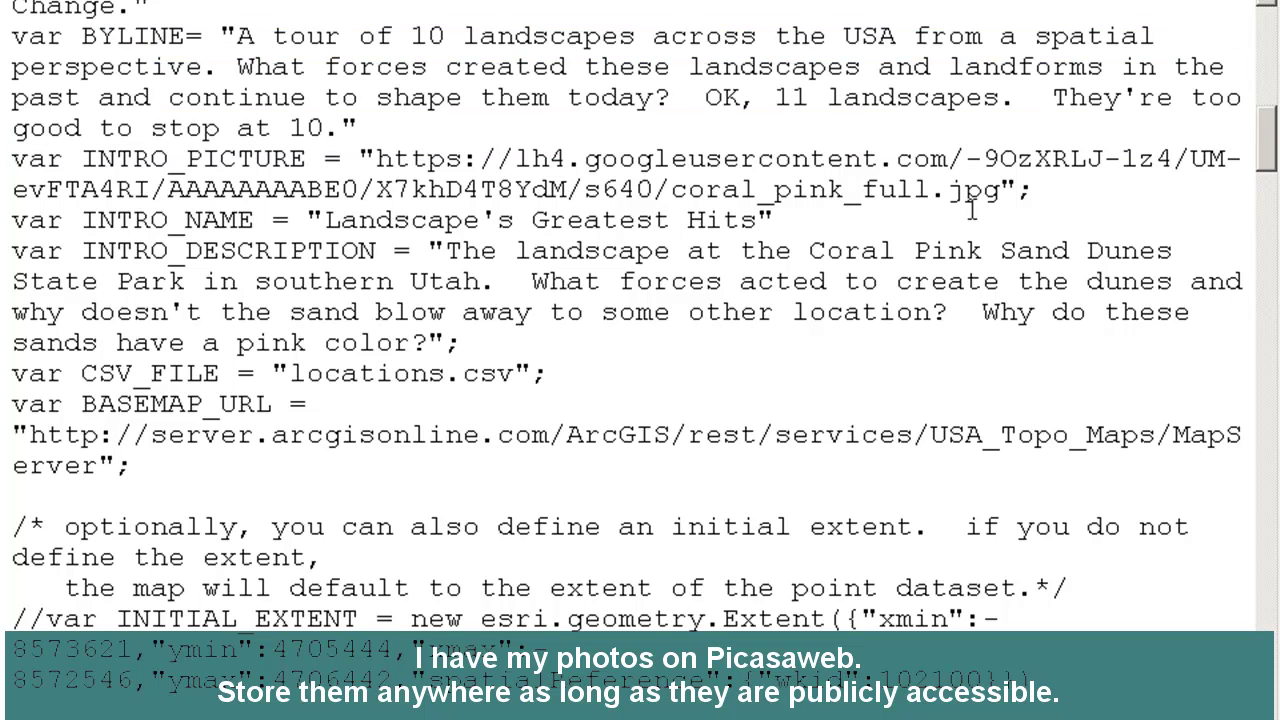
left_click_drag(1034, 192, 40, 148)
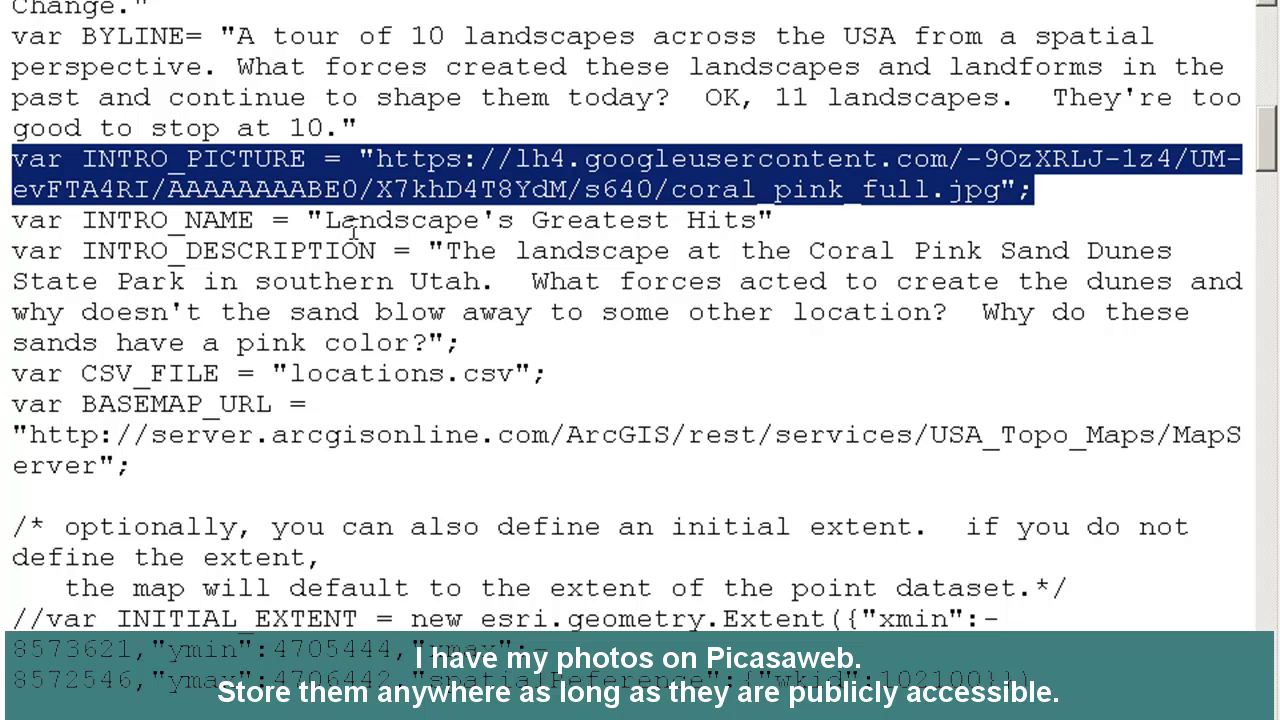
left_click_drag(325, 220, 722, 216)
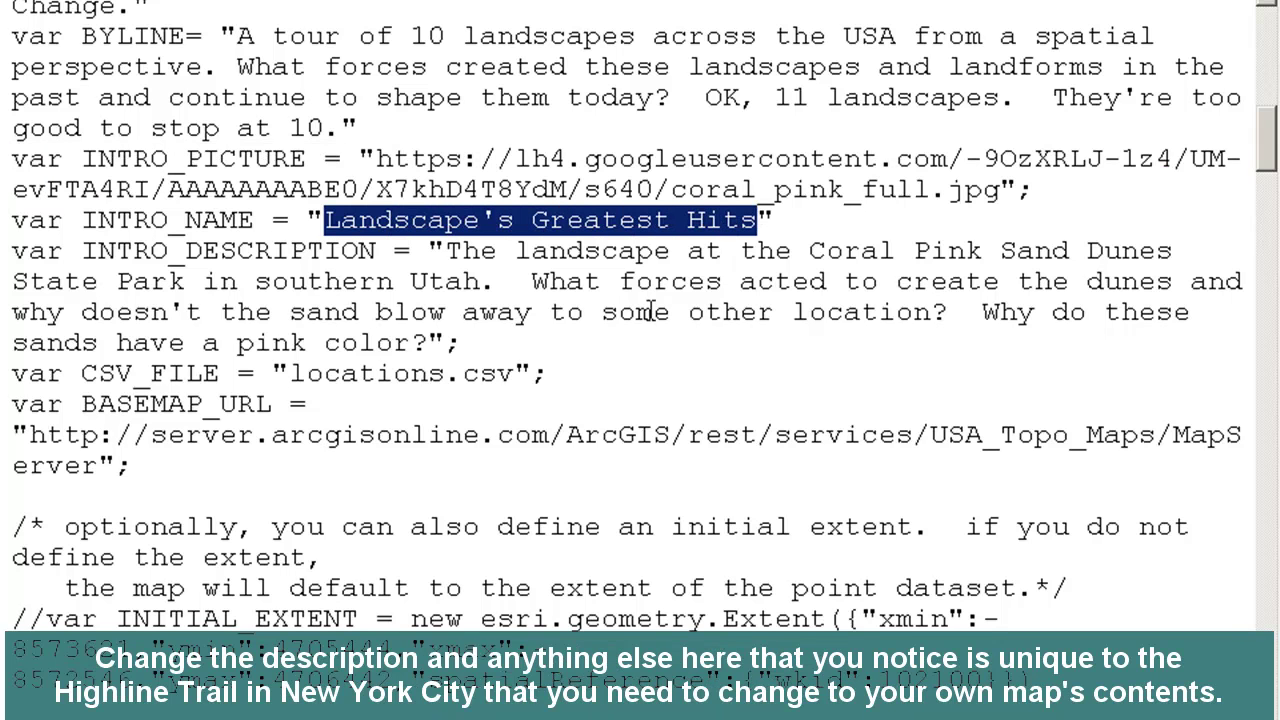
left_click_drag(440, 250, 560, 313)
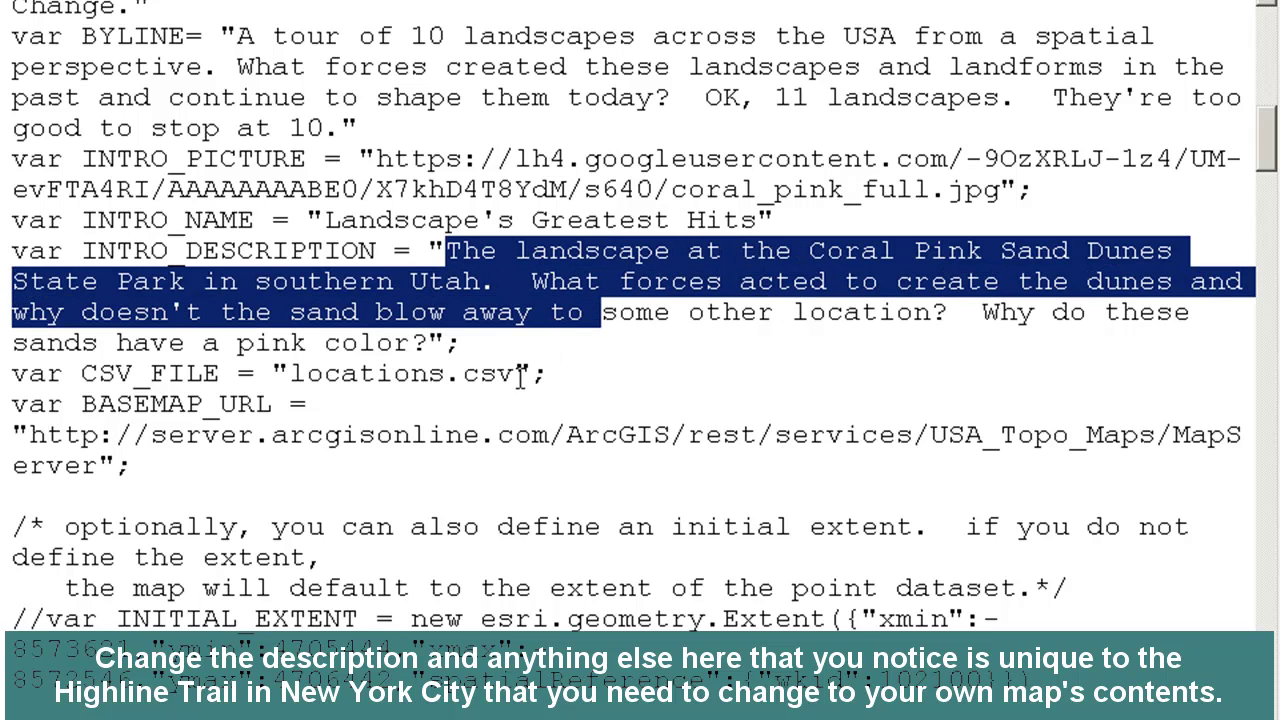
left_click_drag(516, 374, 289, 374)
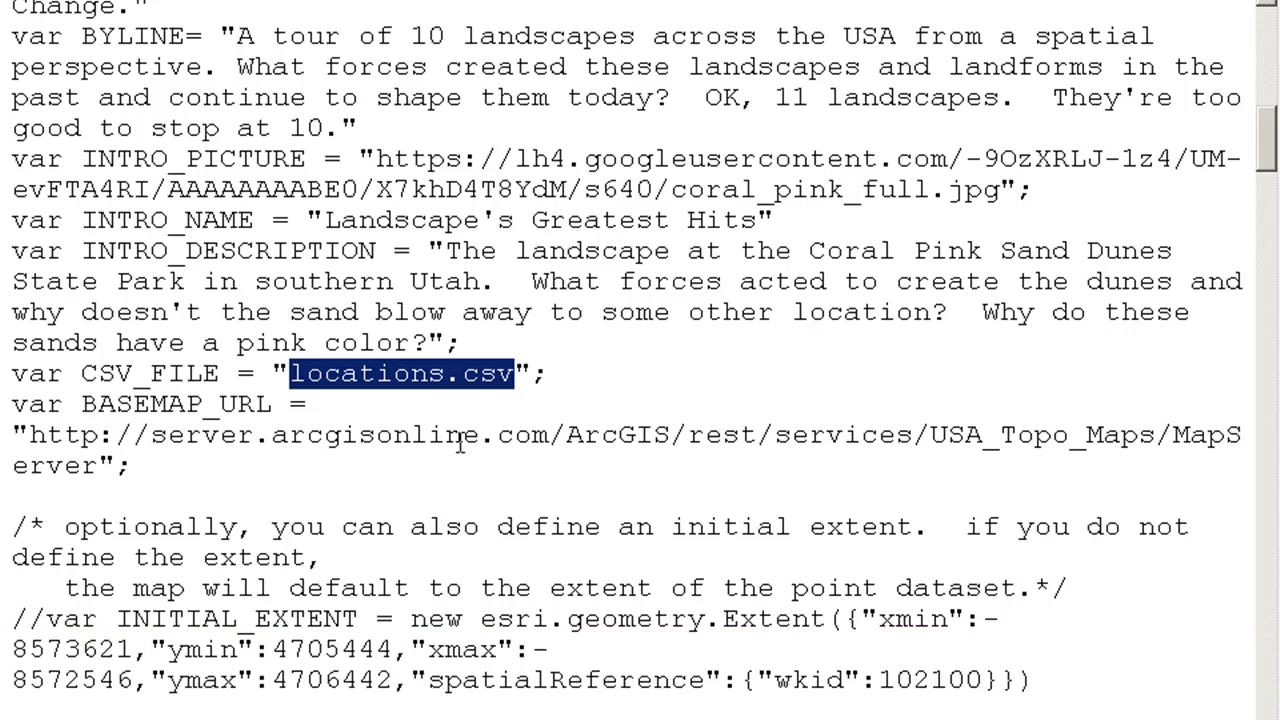
left_click_drag(12, 404, 132, 465)
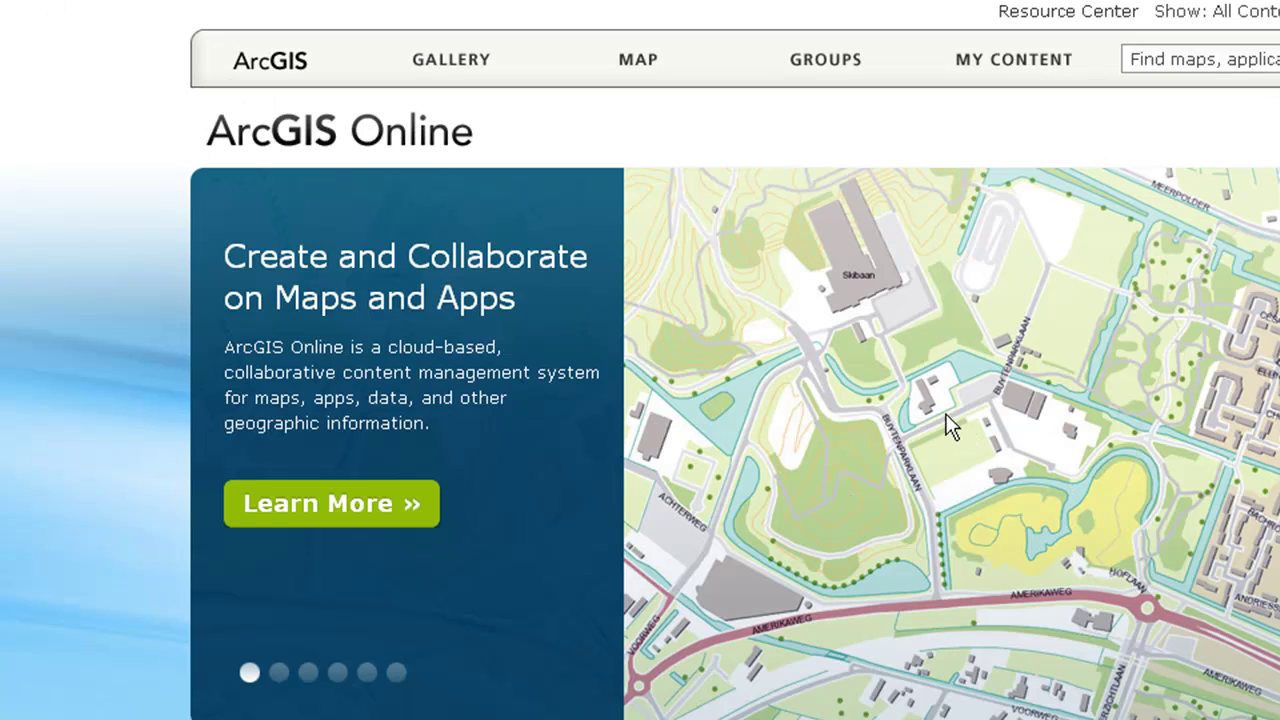
- In the map viewer, search layers for 'usa topo' and add USA Topo Maps
left_click(622, 56)
left_click(220, 88)
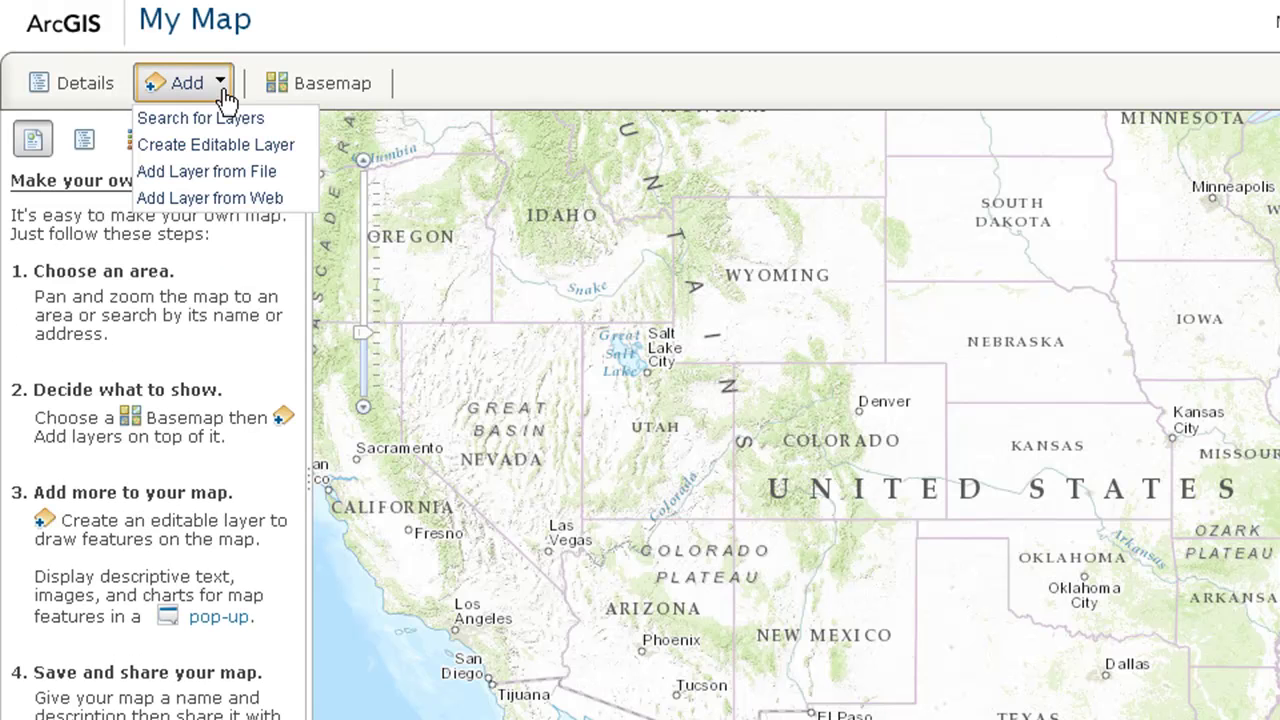
left_click(210, 118)
left_click(210, 176)
type("usa topo")
key("Return")
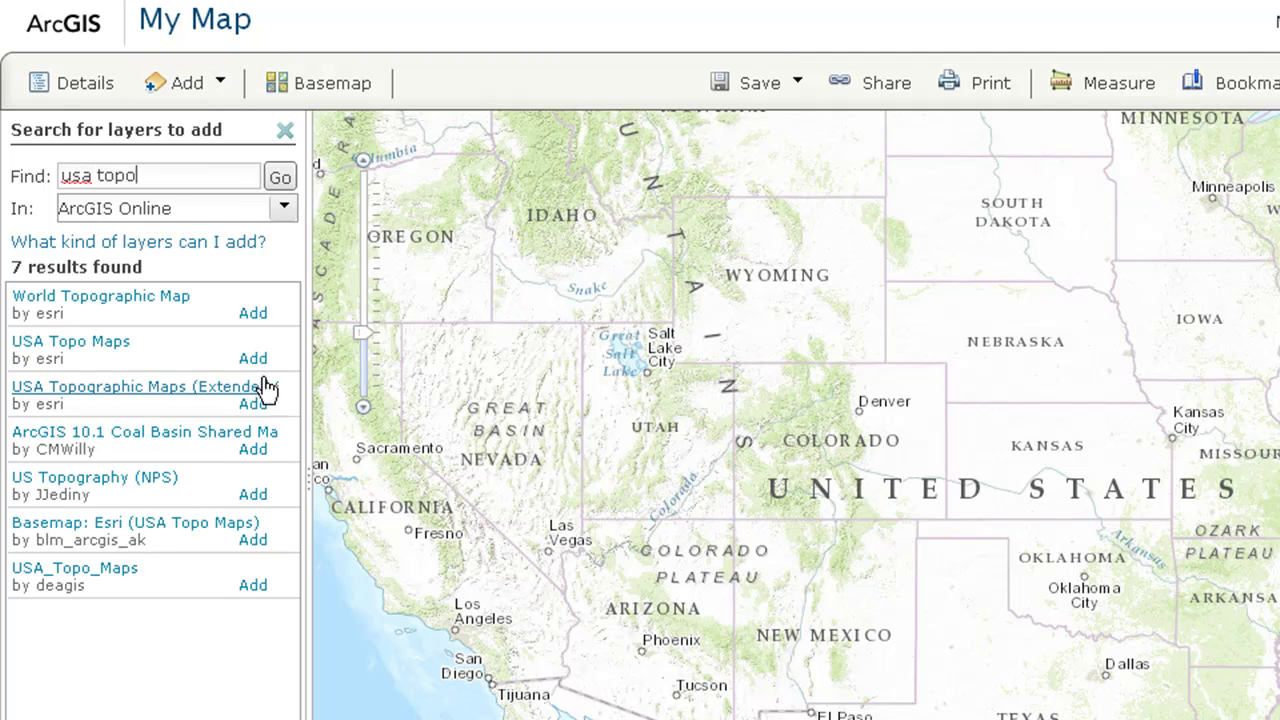
left_click(253, 358)
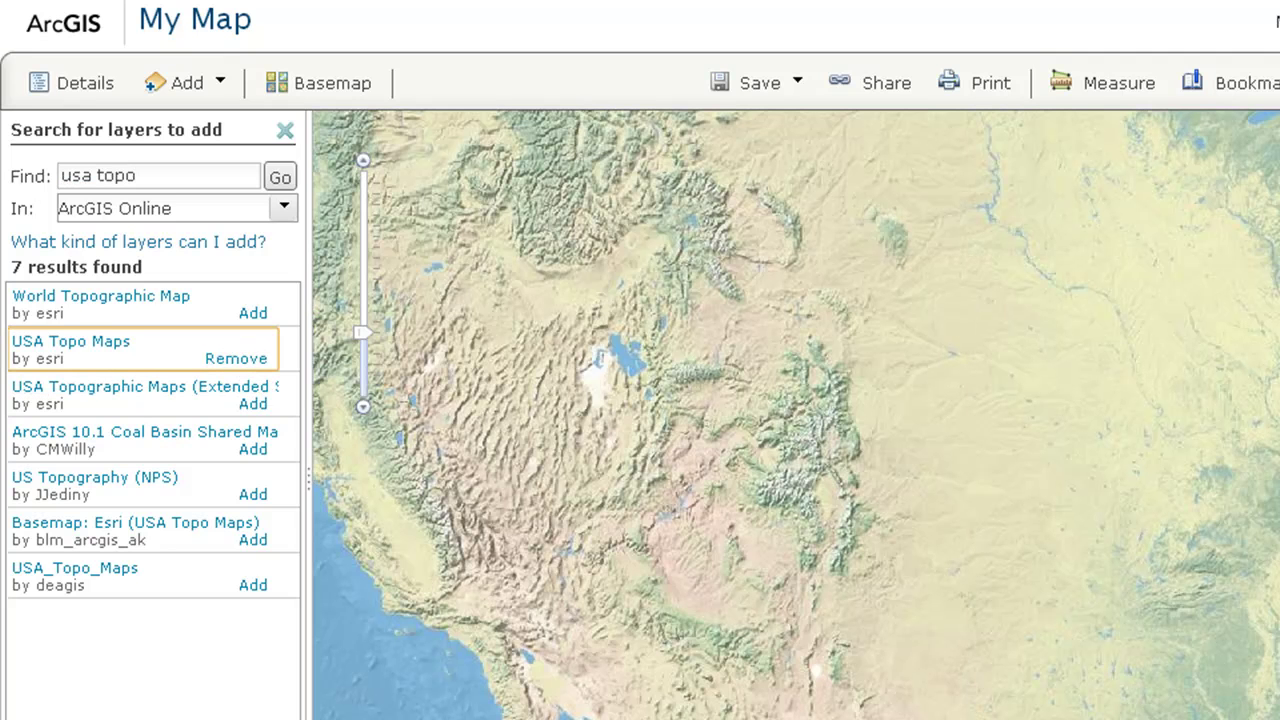
- Return to the contents list, then zoom into and pan the topo sheet detail
left_click(285, 130)
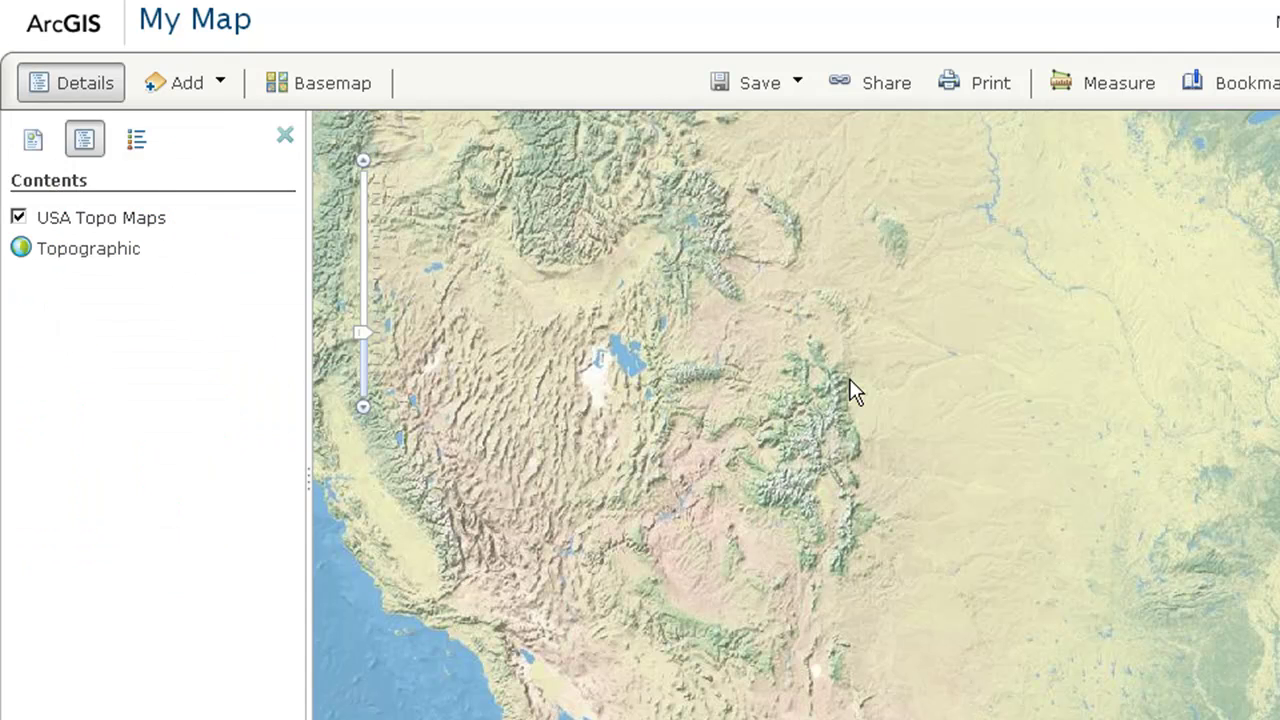
left_click_drag(896, 348, 913, 368)
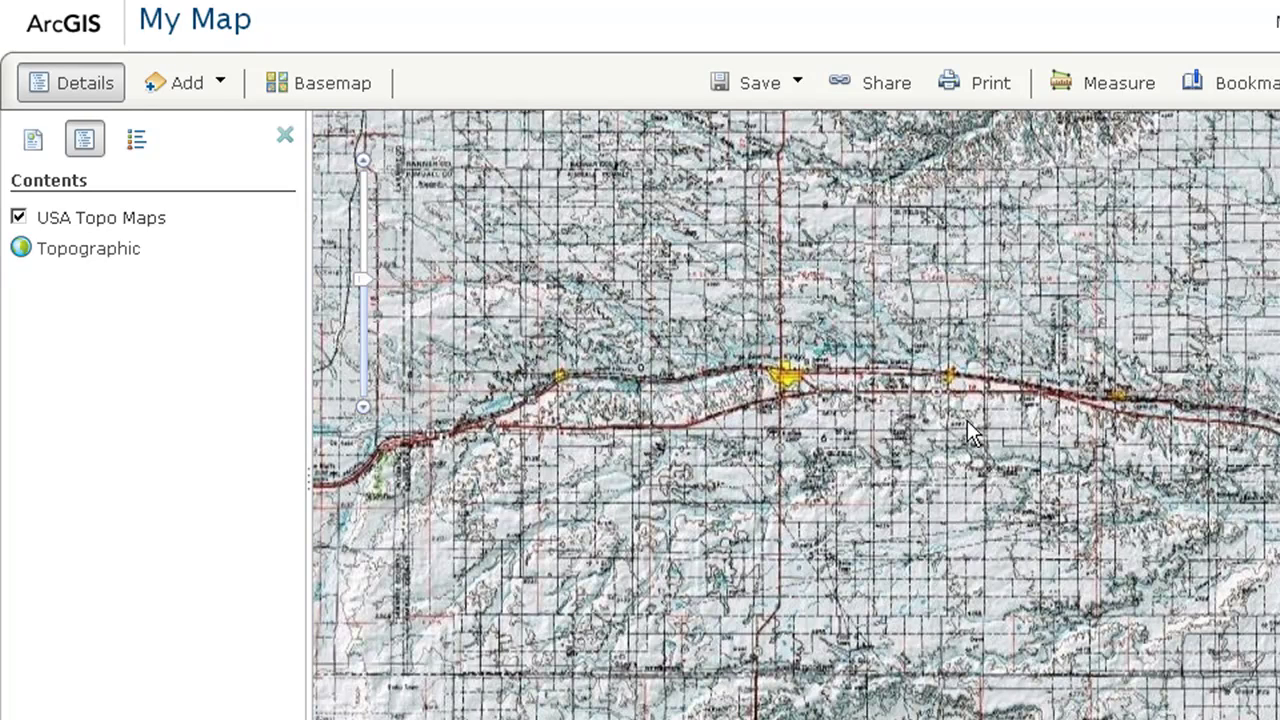
left_click_drag(988, 455, 1260, 585)
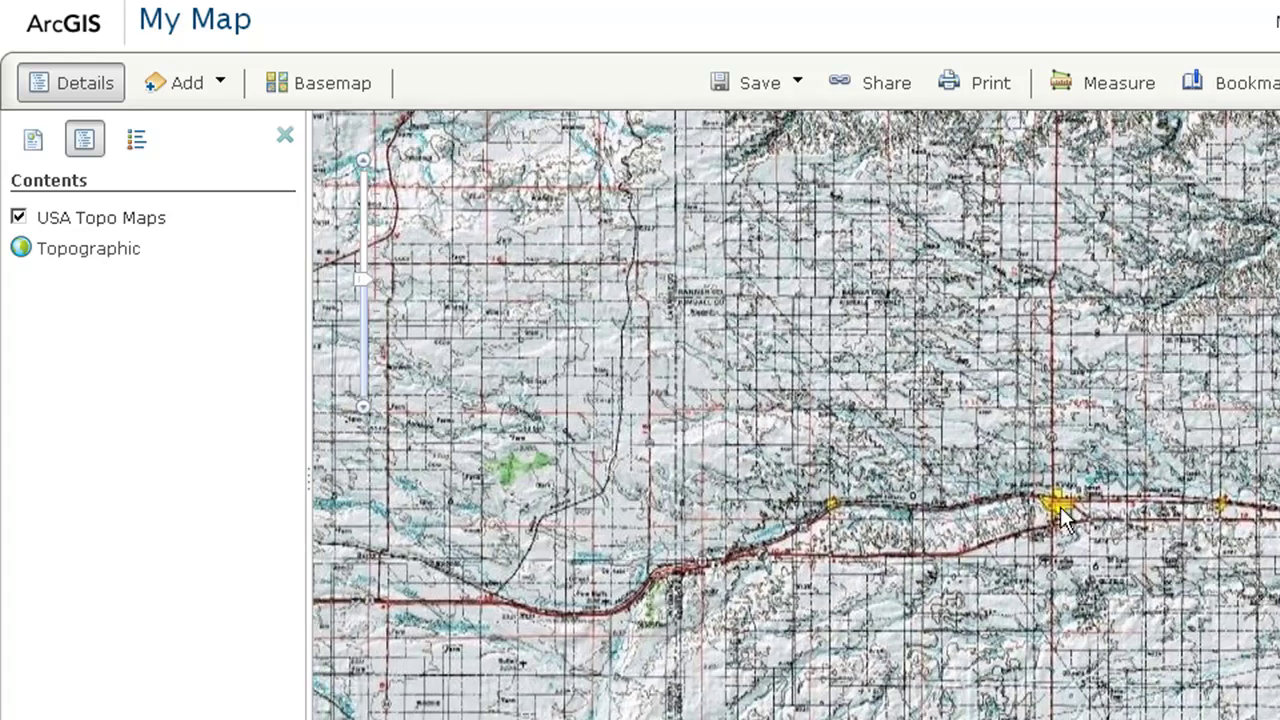
- Zoom the USA Topo Maps view in to a box around Kimball
scroll(855, 303, "up", 1)
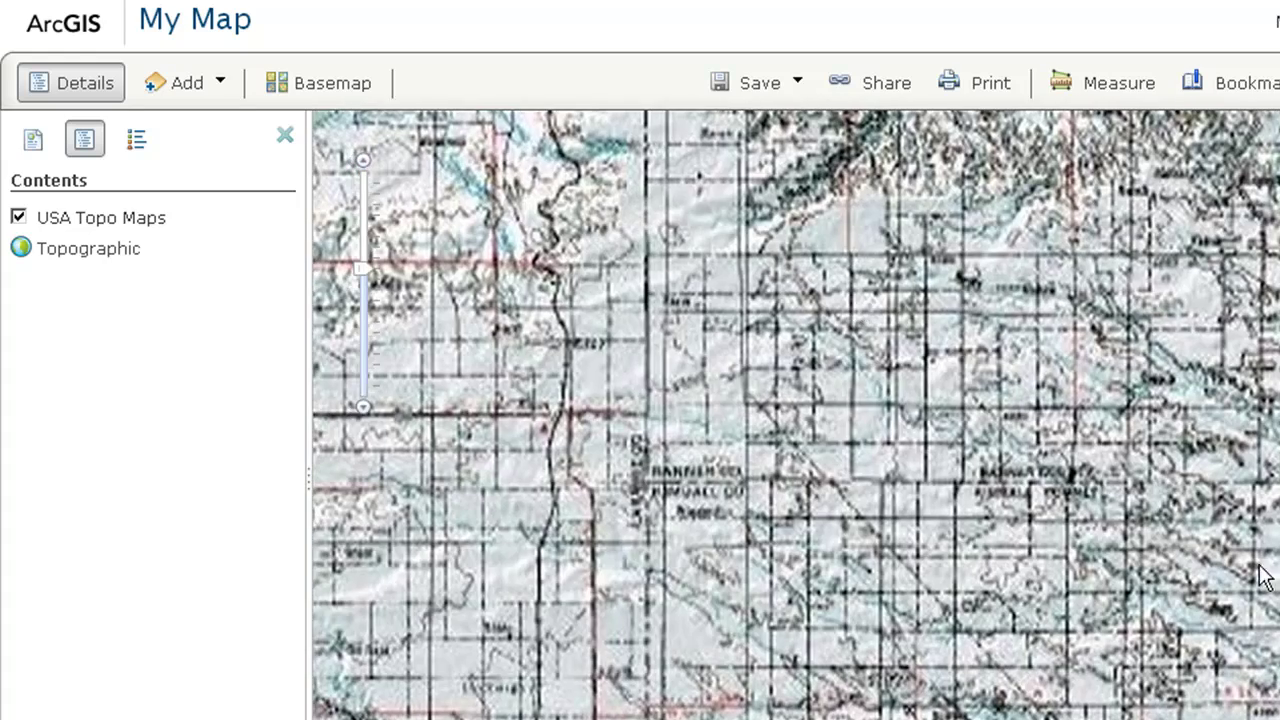
left_click_drag(1275, 605, 1008, 285)
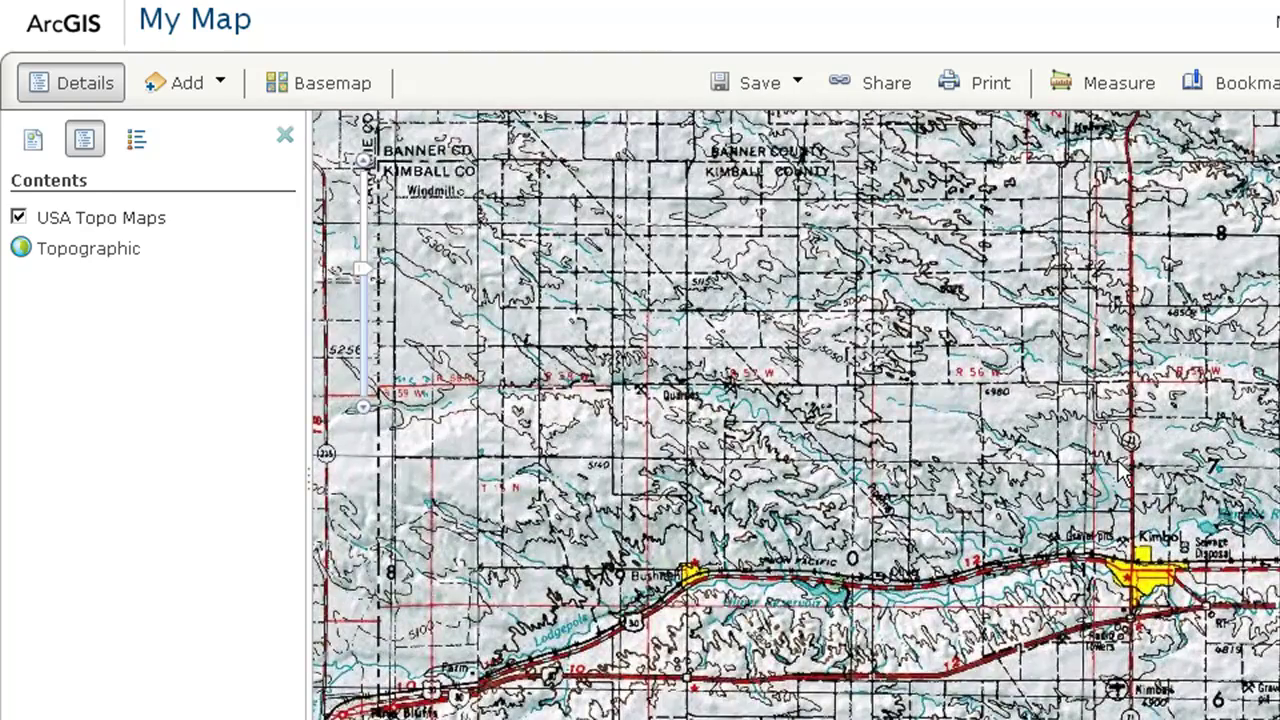
scroll(1236, 447, "up", 1)
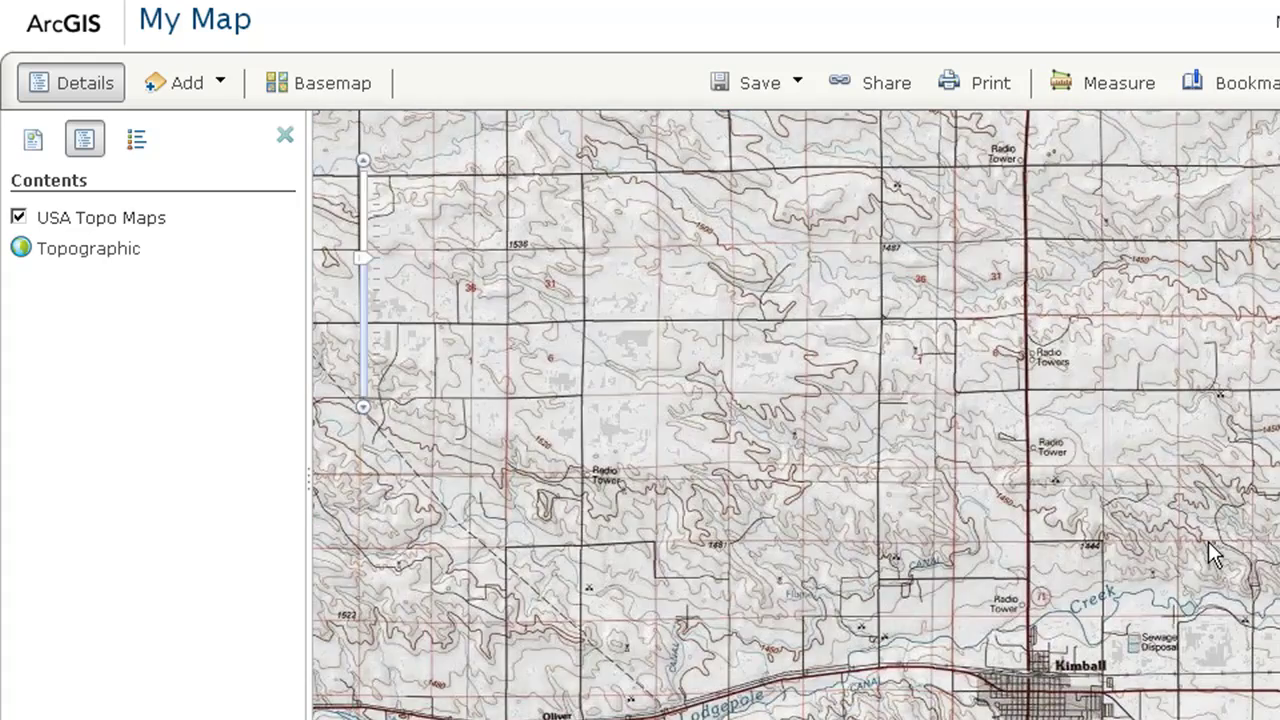
left_click_drag(1215, 556, 980, 347)
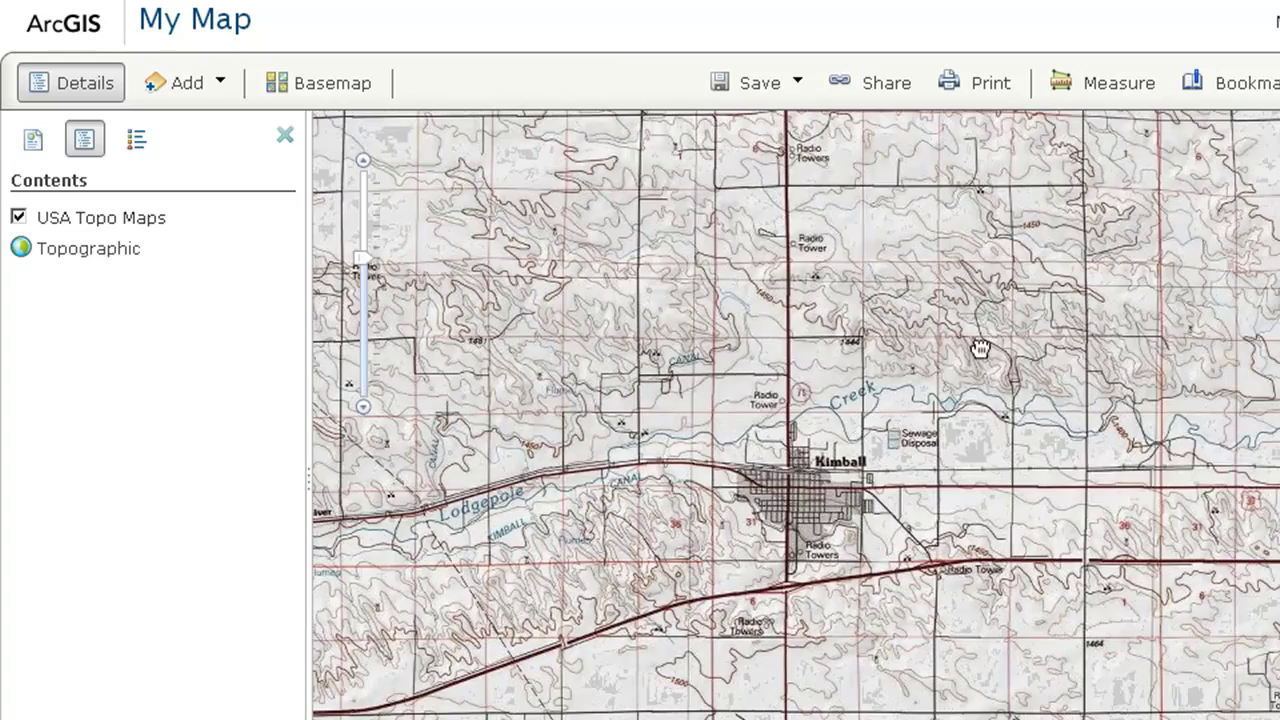
left_click_drag(697, 406, 942, 577)
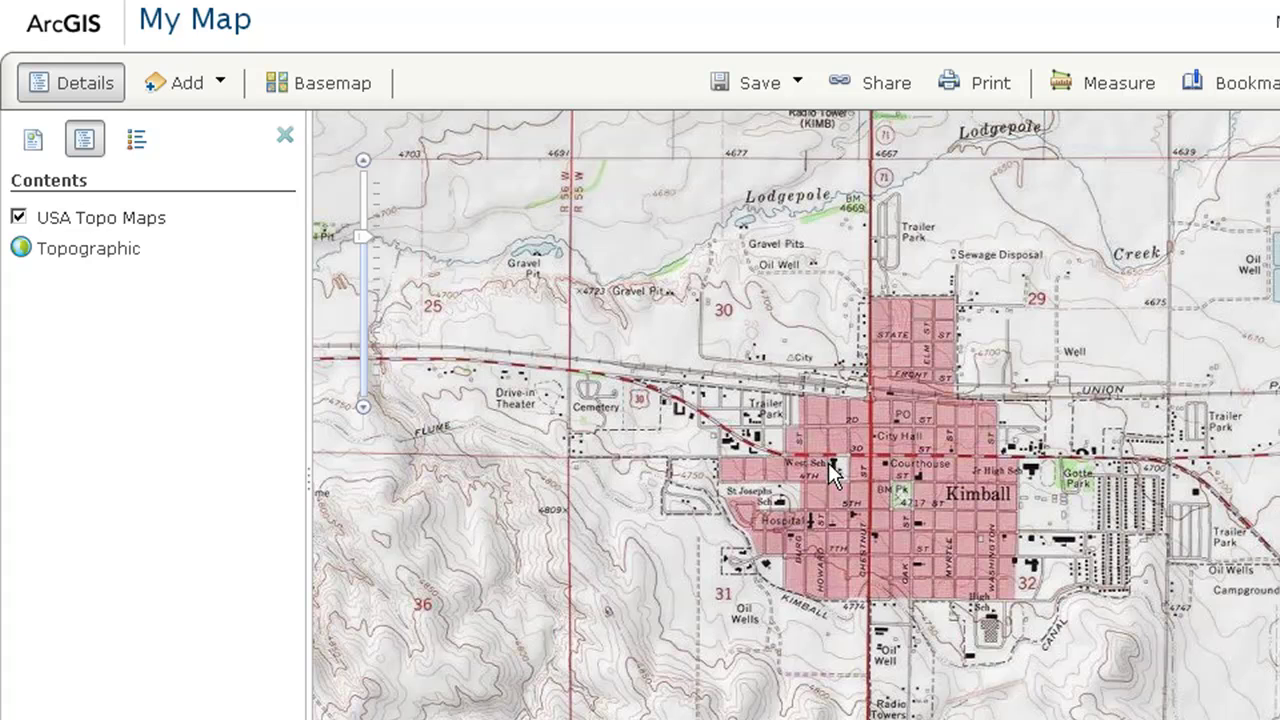
- Pan south and east of Kimball to show the Interstate 80 interchange
key("Down")
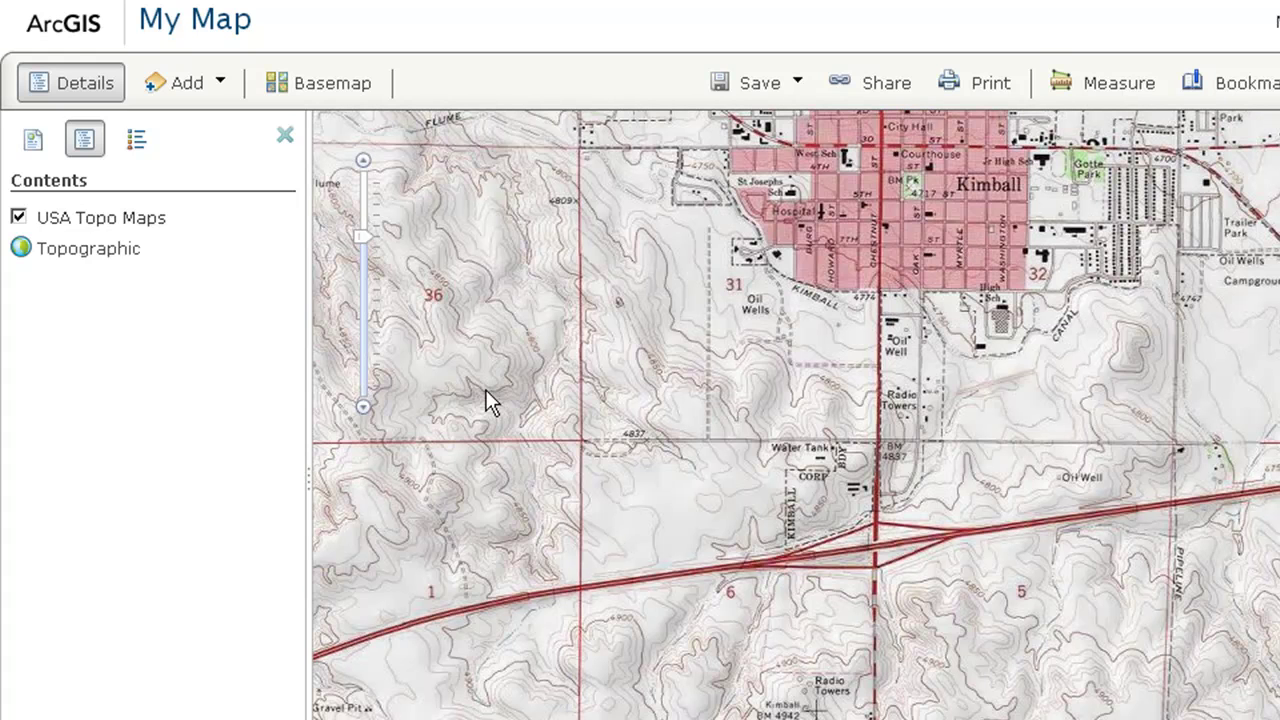
key("Down")
key("Right")
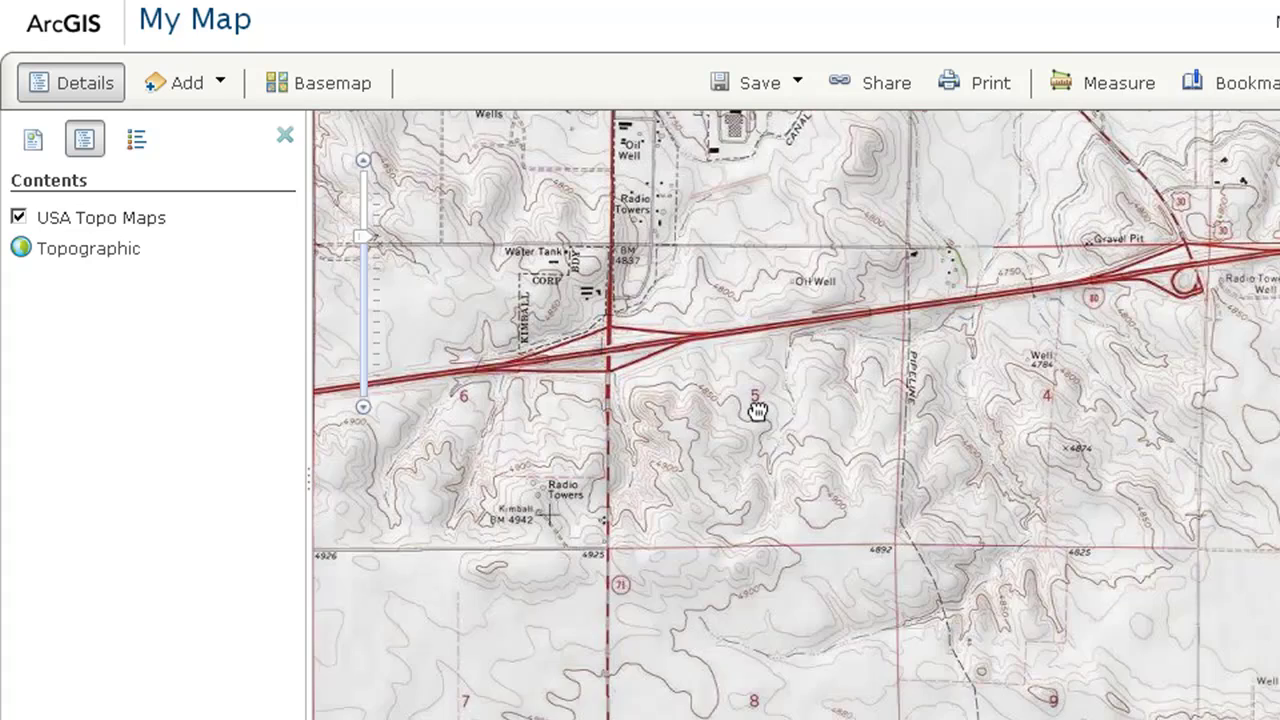
key("Right")
key("Up")
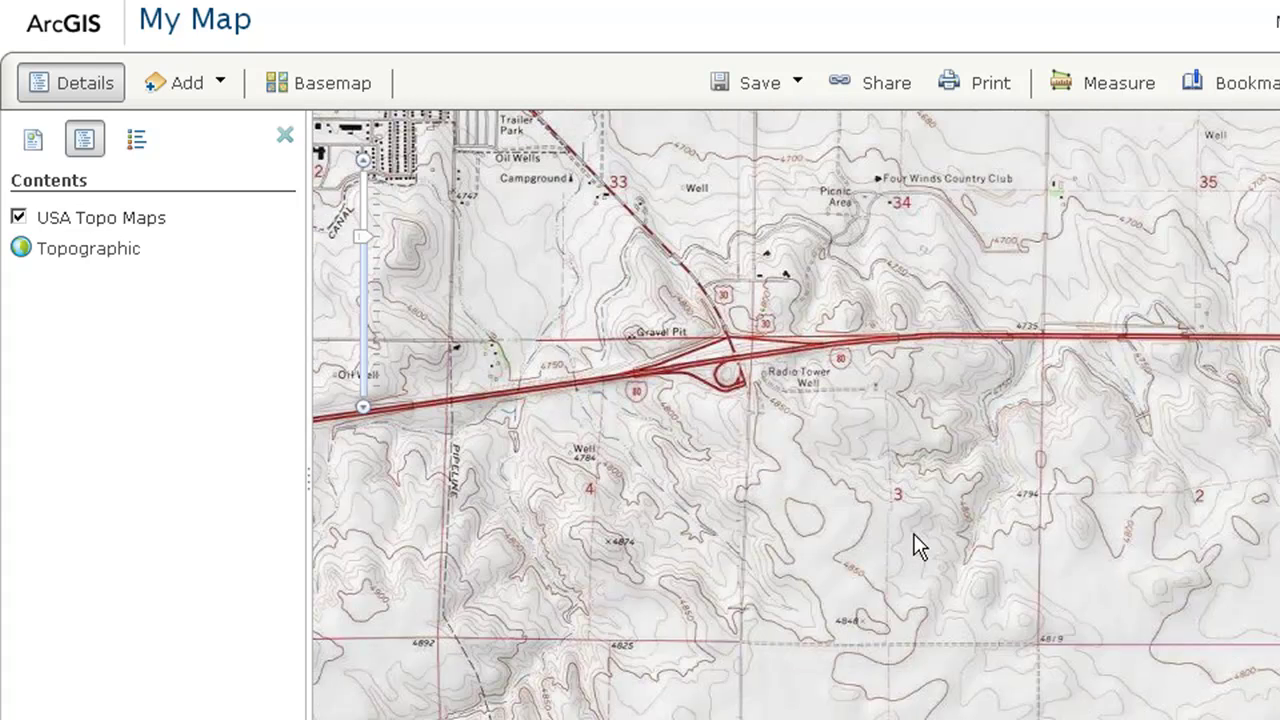
- Open the item details page for the USA Topo Maps layer
mouse_move(131, 229)
left_click(182, 218)
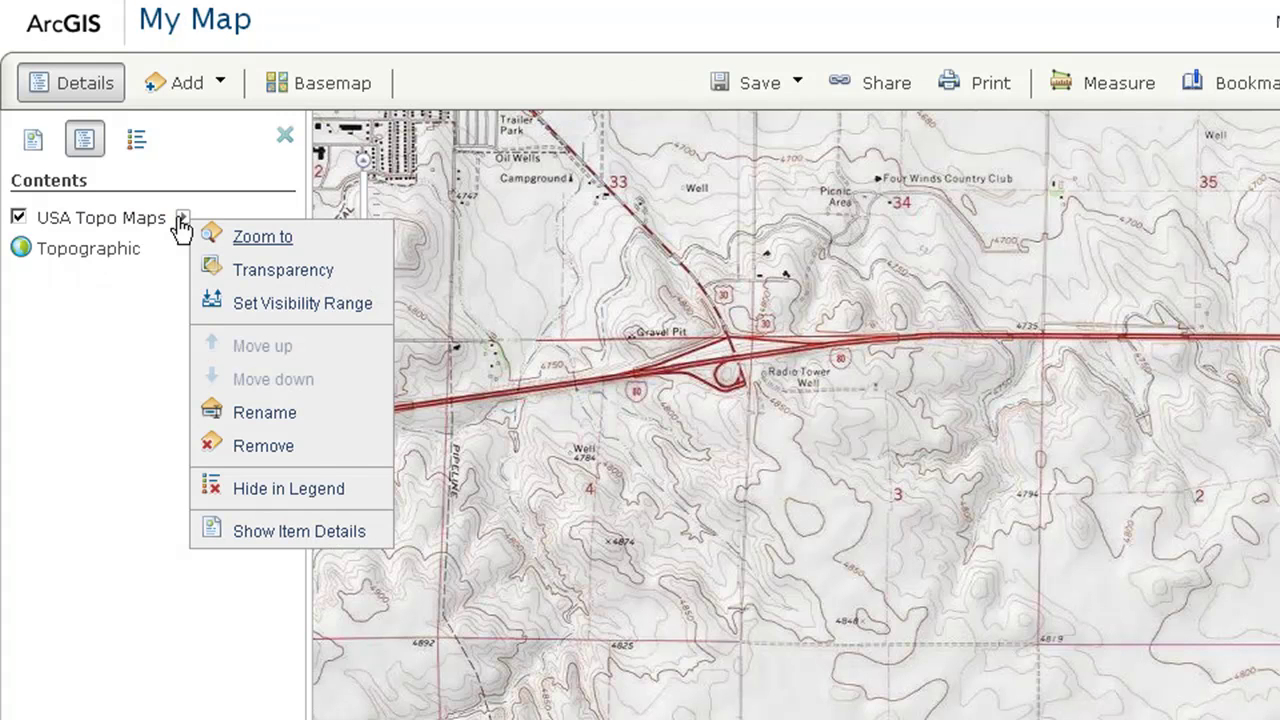
left_click(305, 533)
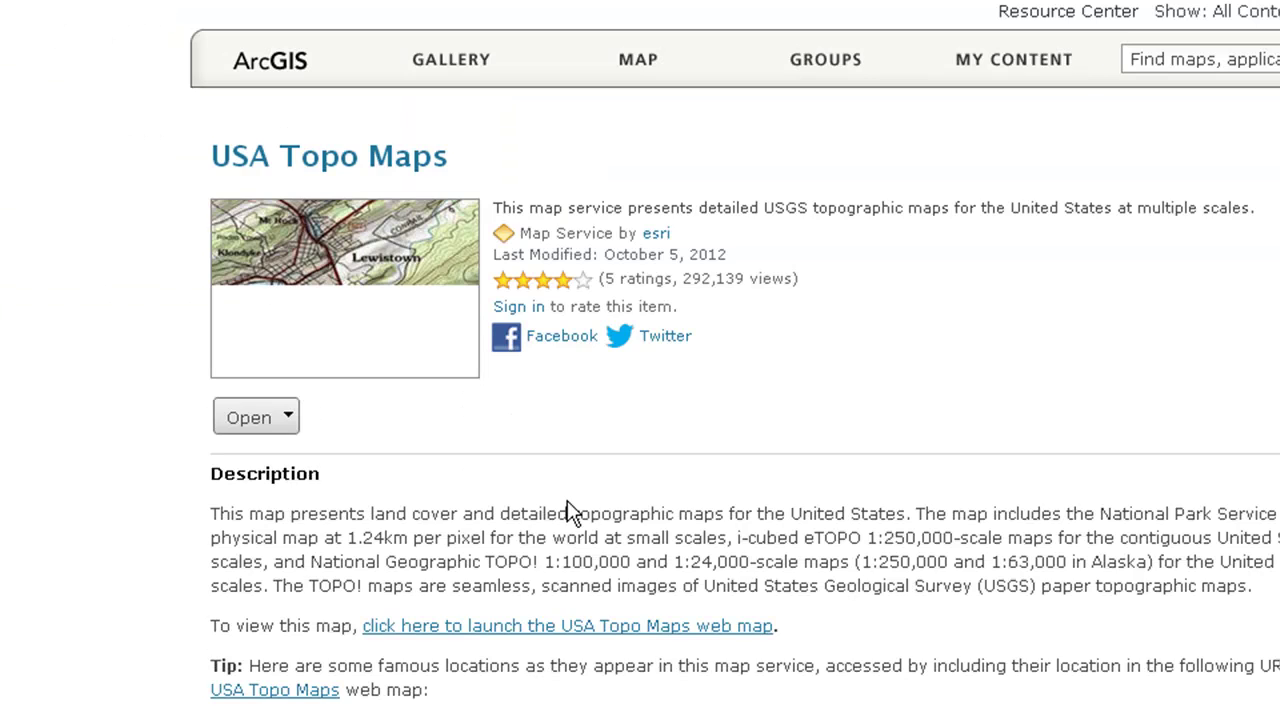
- Scroll to the service URLs and select the USA Topo Maps REST URL
scroll(567, 500, "down", 4)
scroll(567, 500, "down", 13)
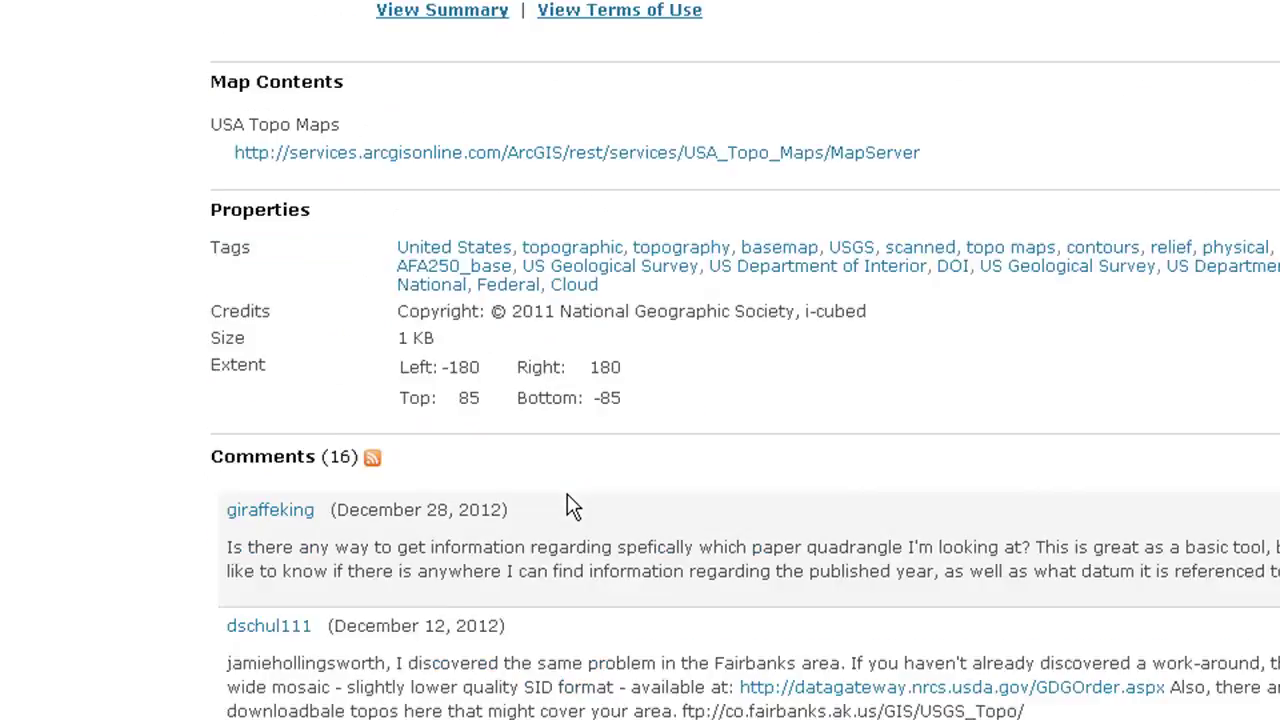
scroll(567, 493, "down", 6)
scroll(567, 493, "up", 18)
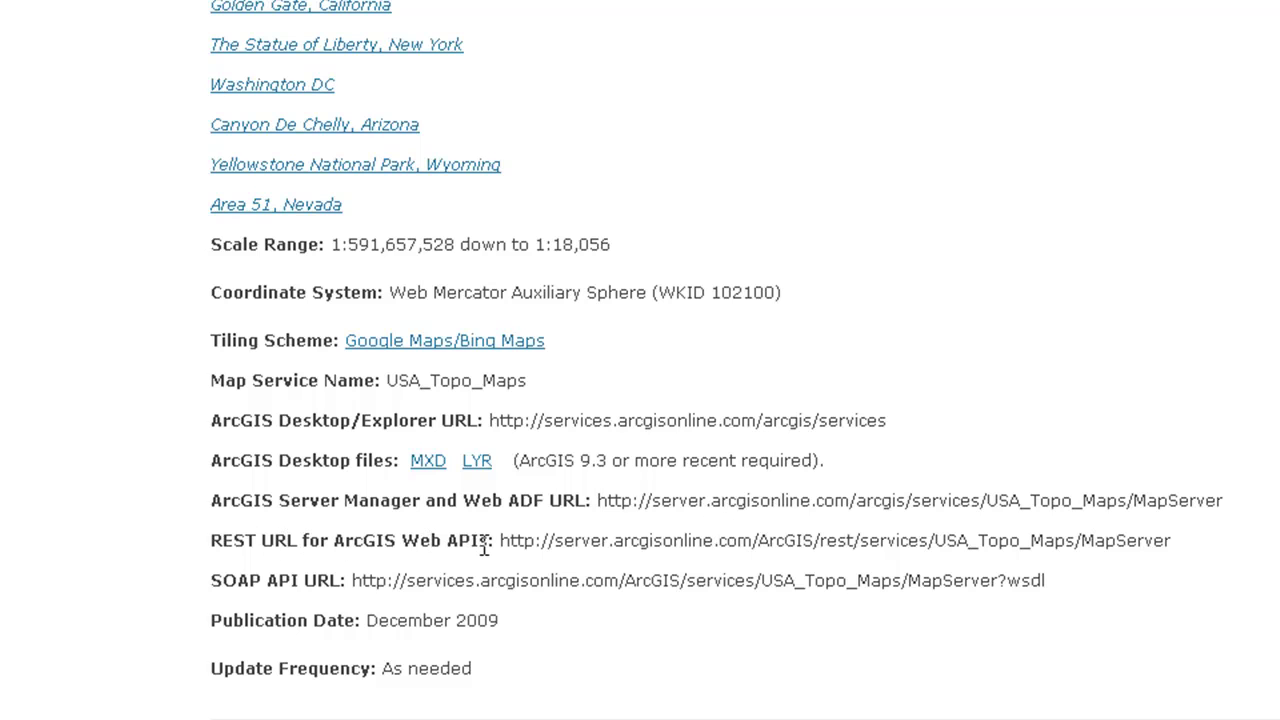
left_click_drag(1174, 540, 496, 545)
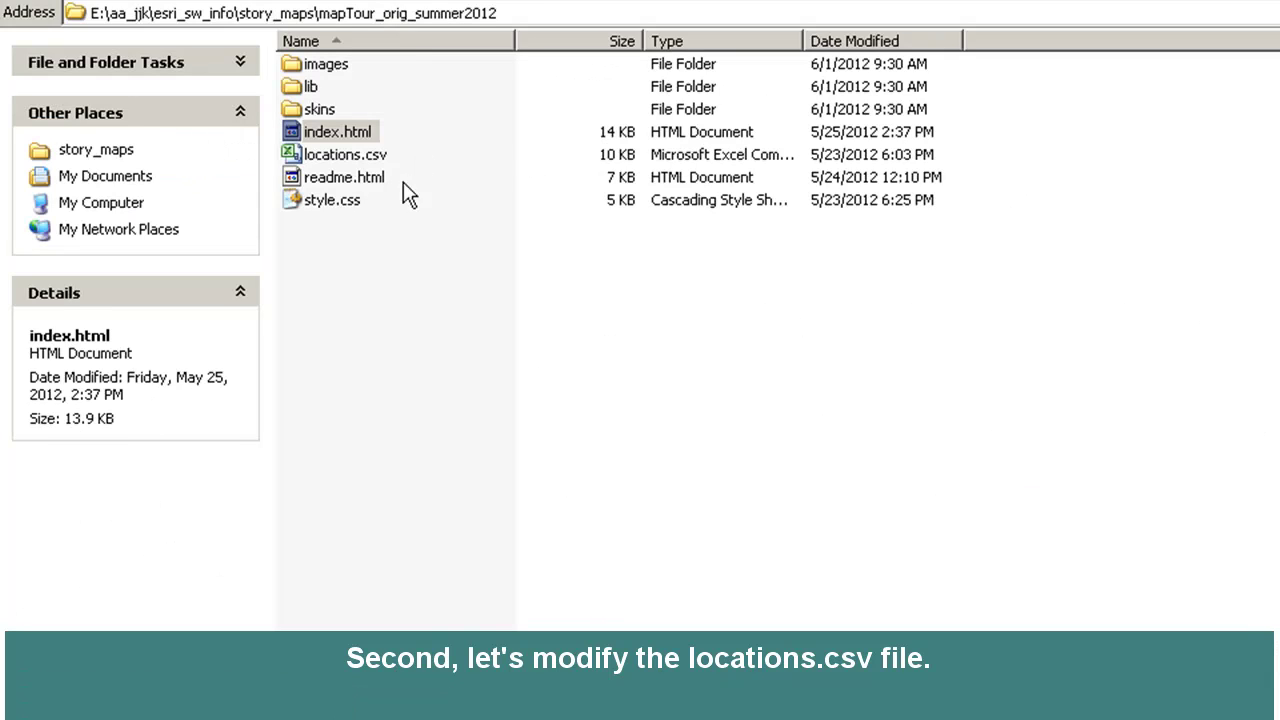
- Open the template's locations.csv in Microsoft Excel via Open With
double_click(374, 156)
right_click(374, 157)
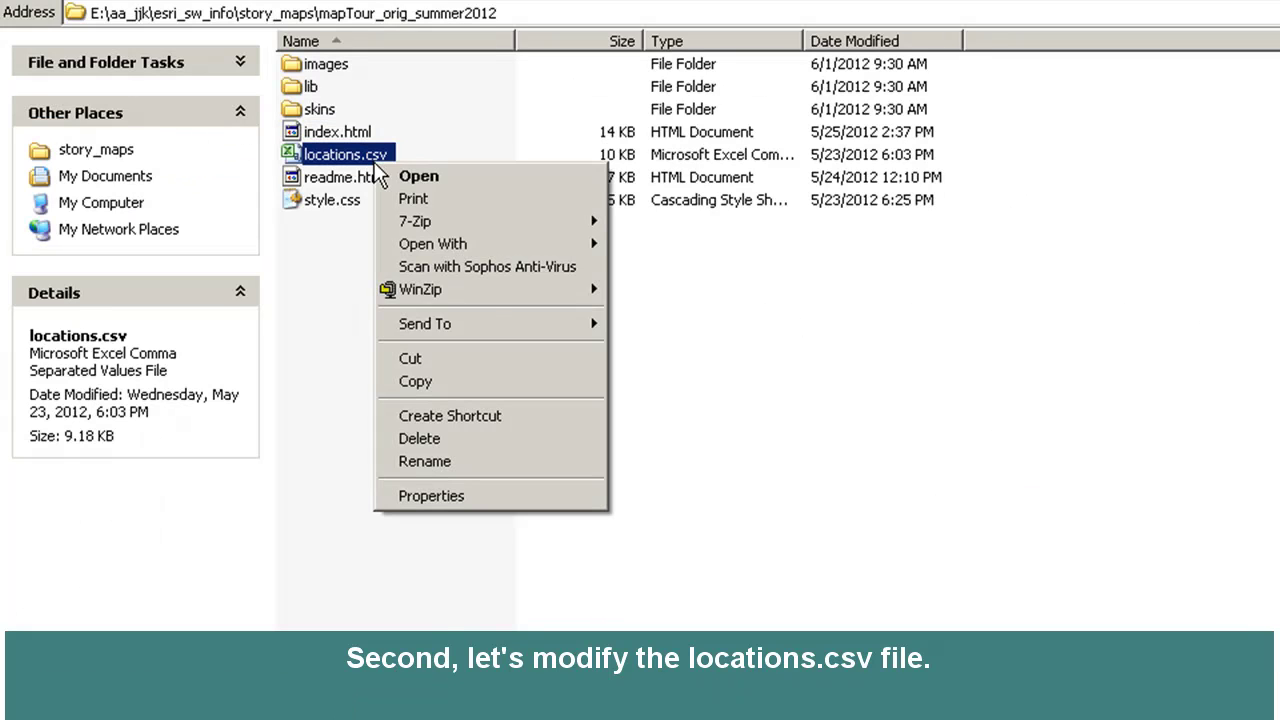
mouse_move(502, 244)
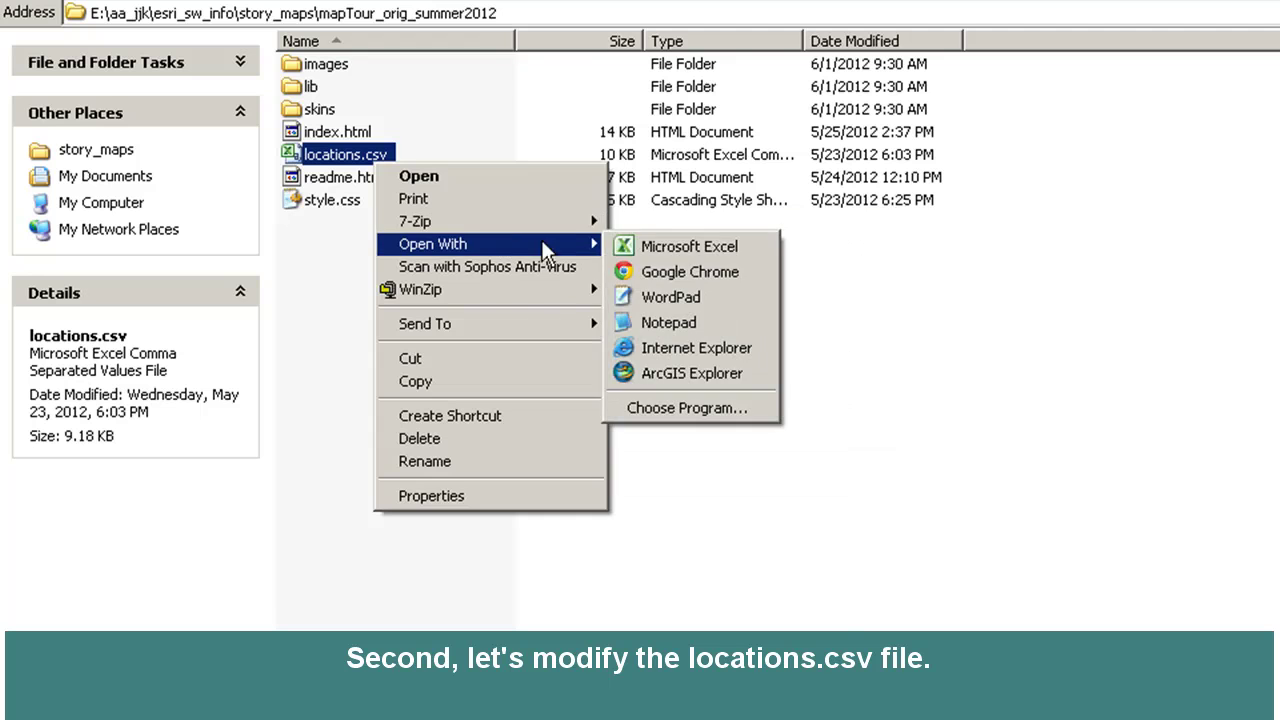
left_click(665, 246)
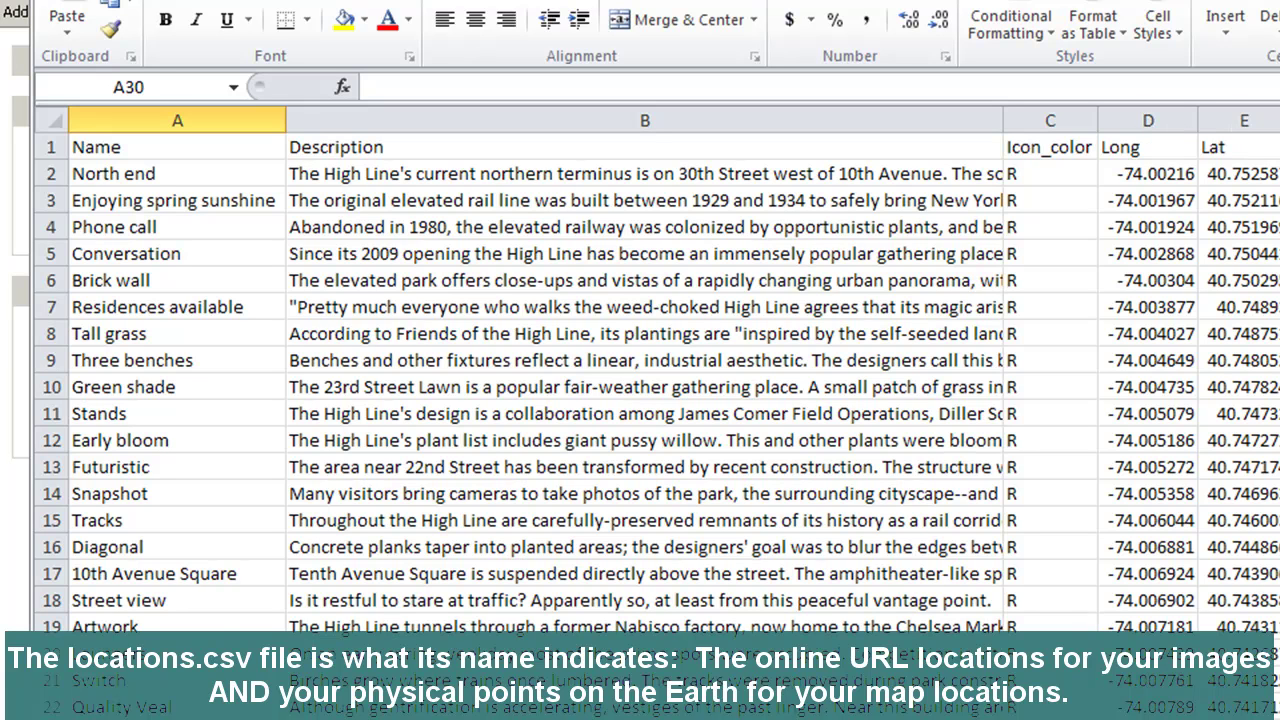
- Select the URL column, then the Thumb_URL column, to inspect the image links
left_click(1278, 120)
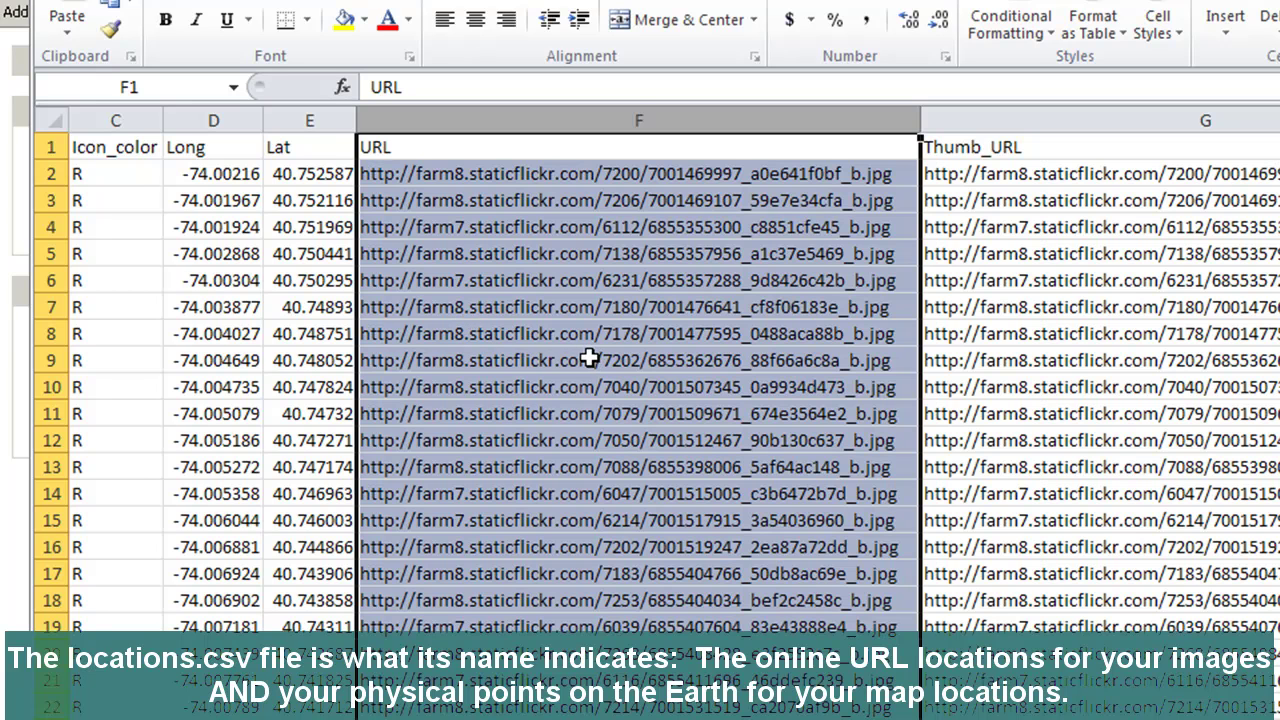
left_click(1060, 120)
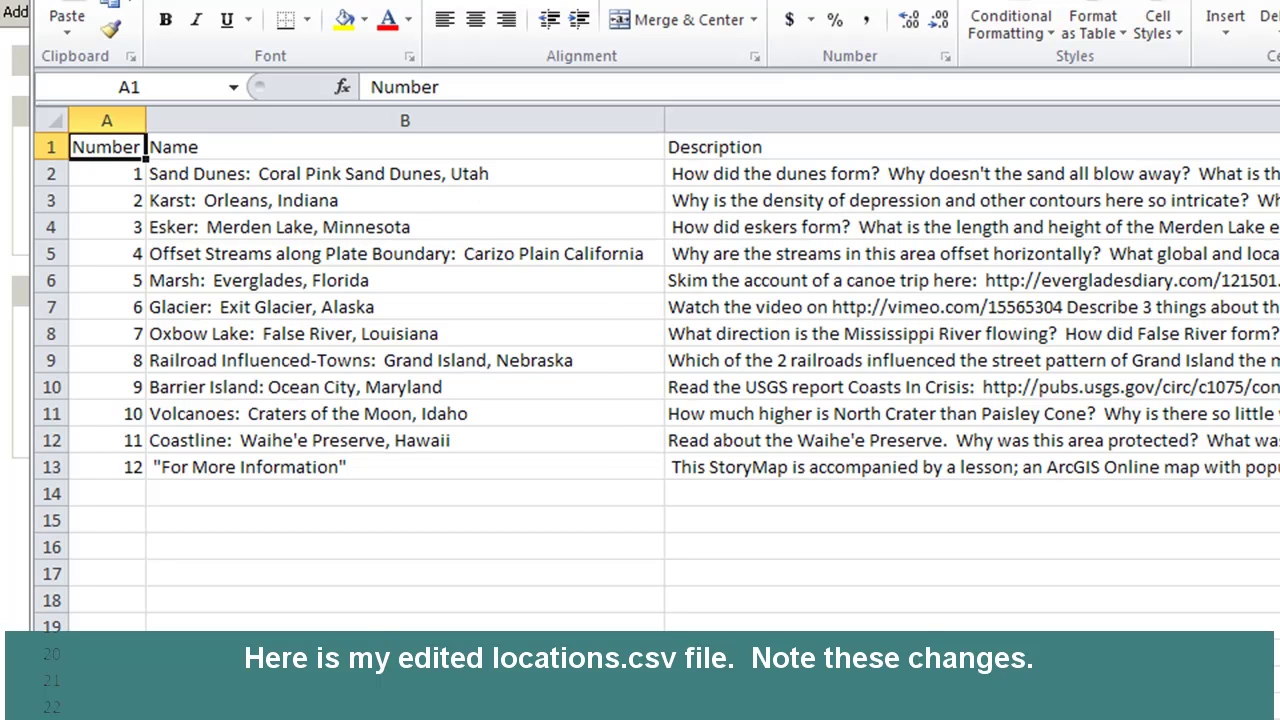
- AutoFit column H so the Thumb_URL links show in full, then select cell H15
scroll(660, 380, "right", 3)
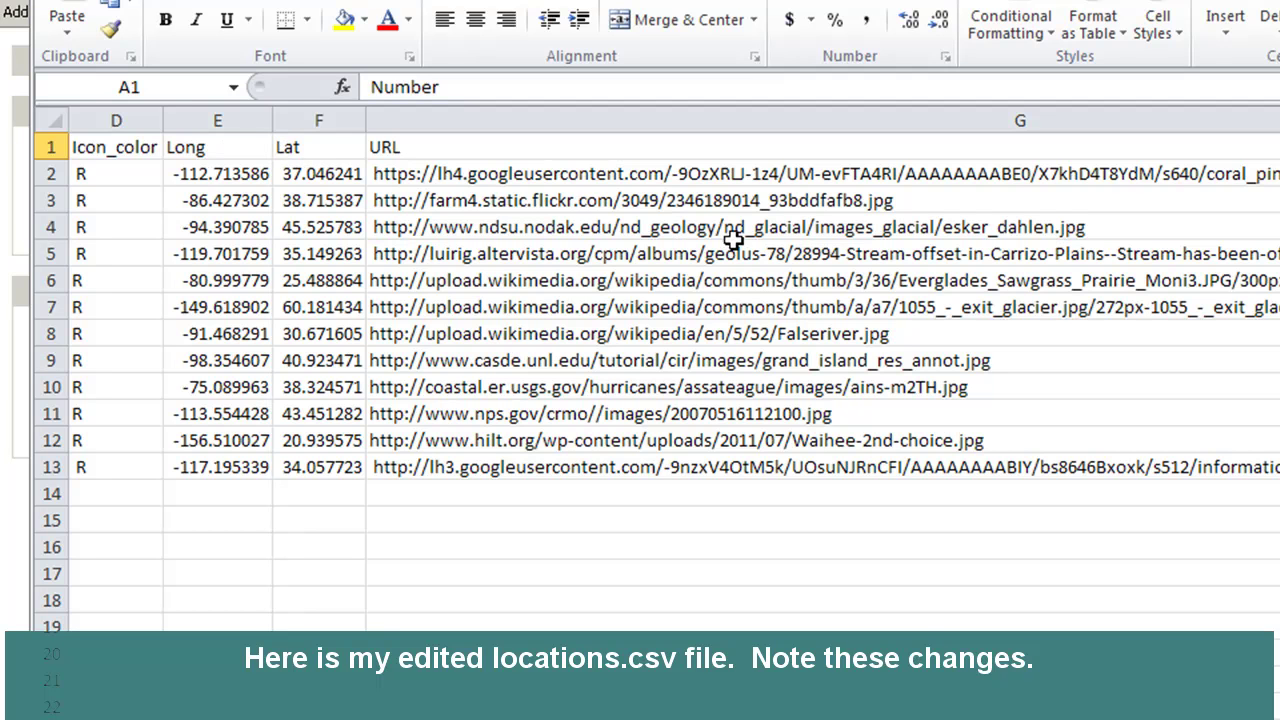
scroll(650, 400, "right", 1)
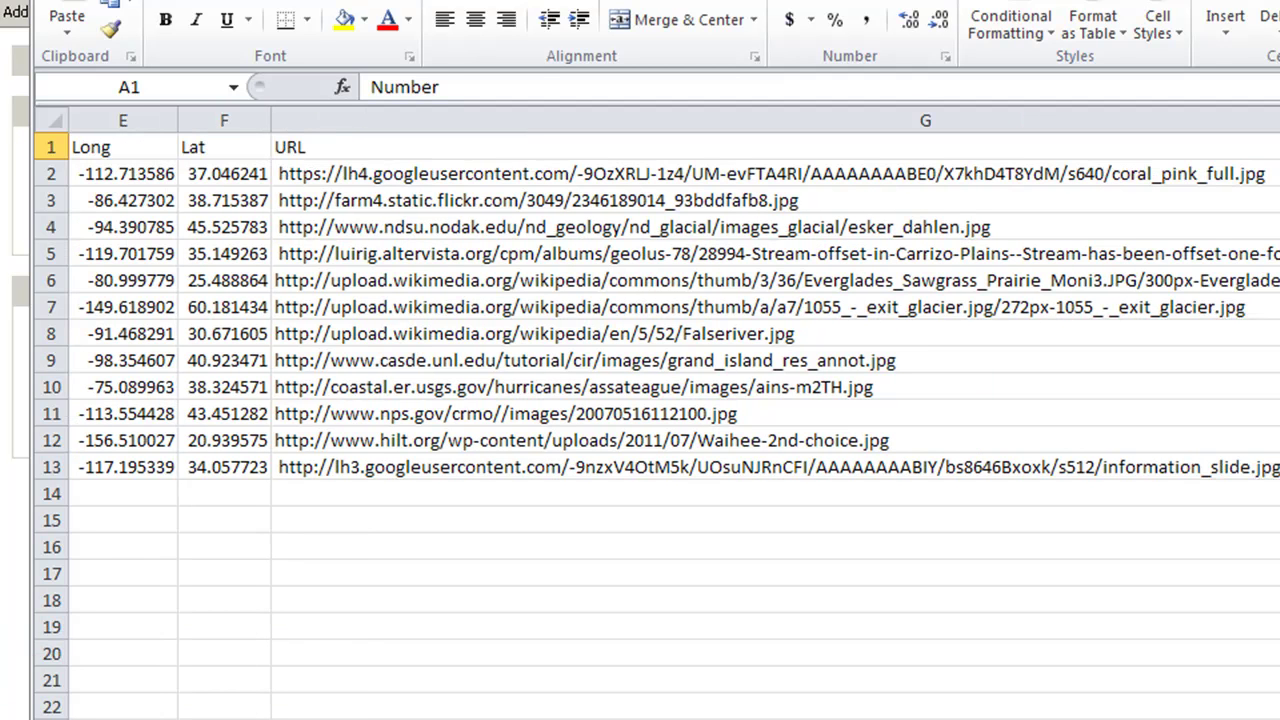
scroll(650, 400, "right", 9)
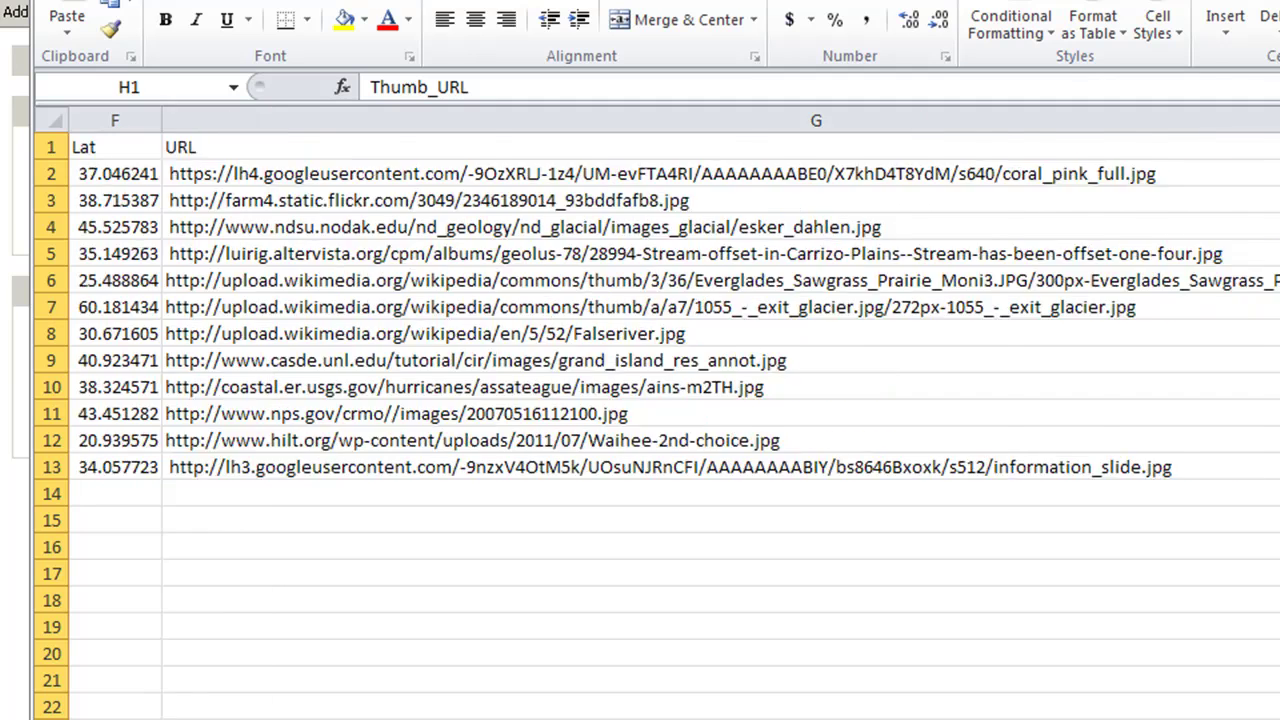
key("alt+h")
key("o")
key("i")
left_click(562, 522)
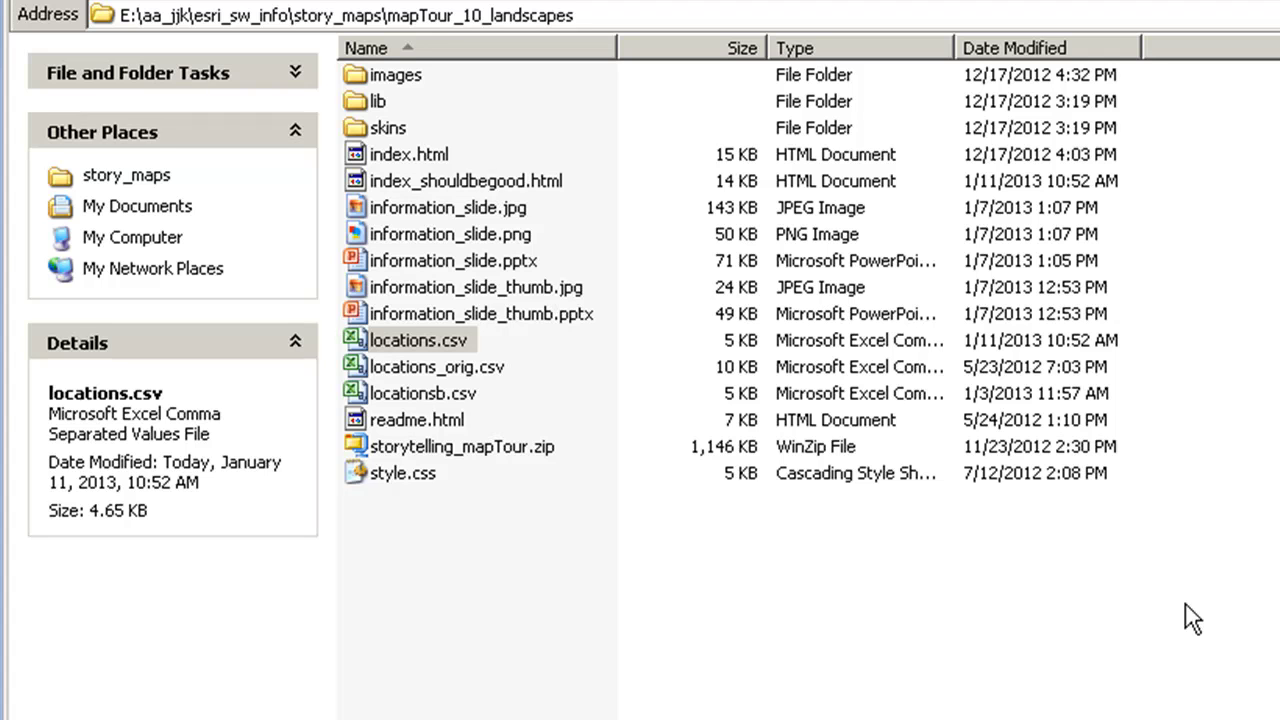
- Go up from mapTour_10_landscapes to the story_maps folder and select the mapTour_10_landscapes project
left_click(238, 4)
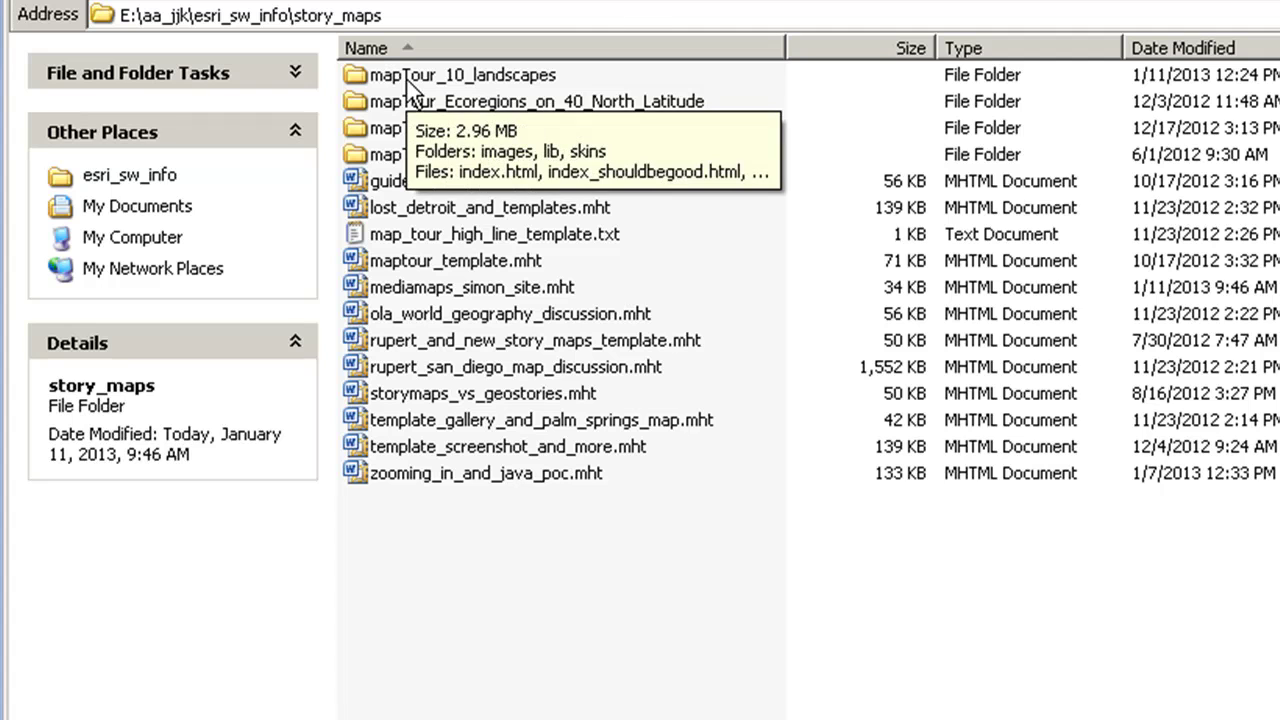
double_click(408, 80)
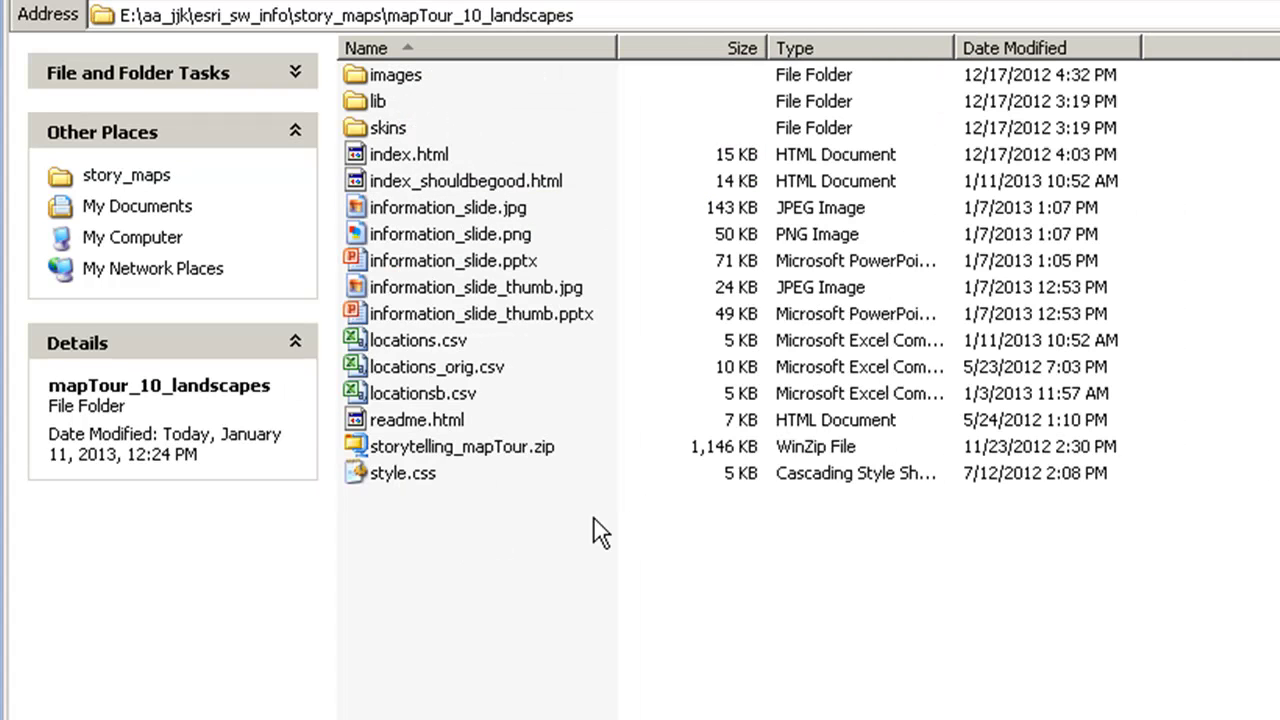
key("BackSpace")
left_click(488, 84)
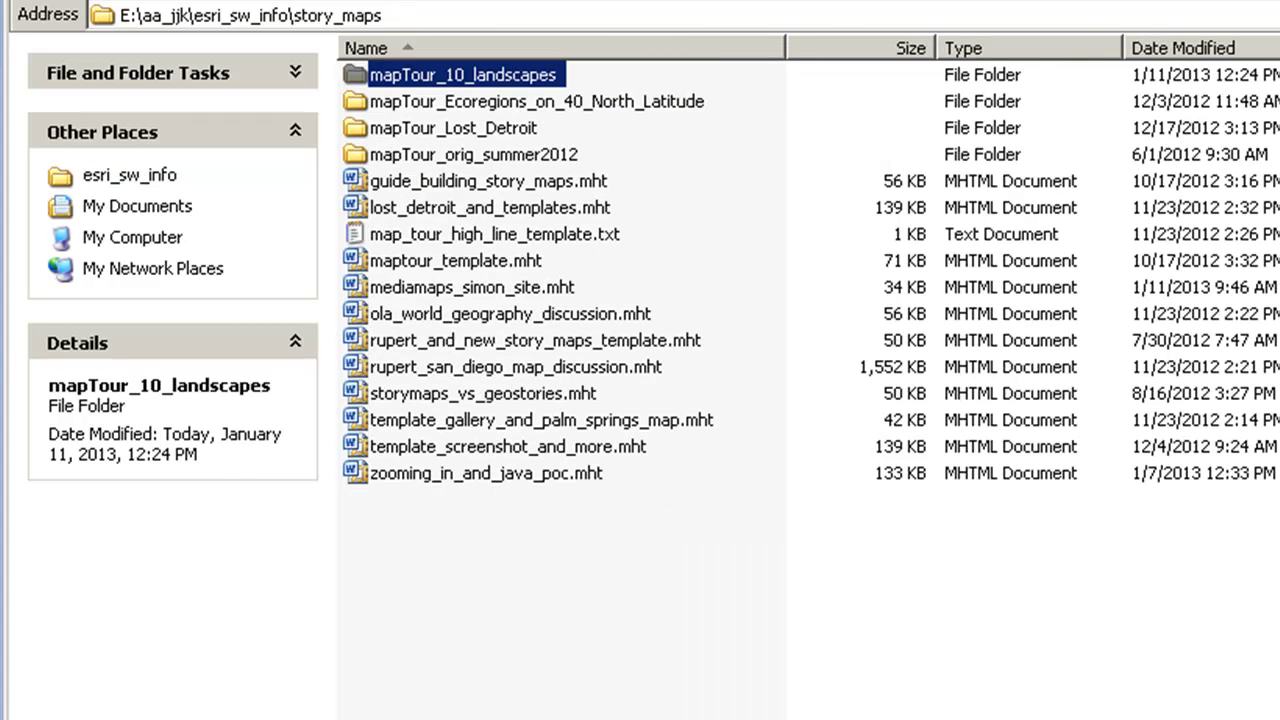